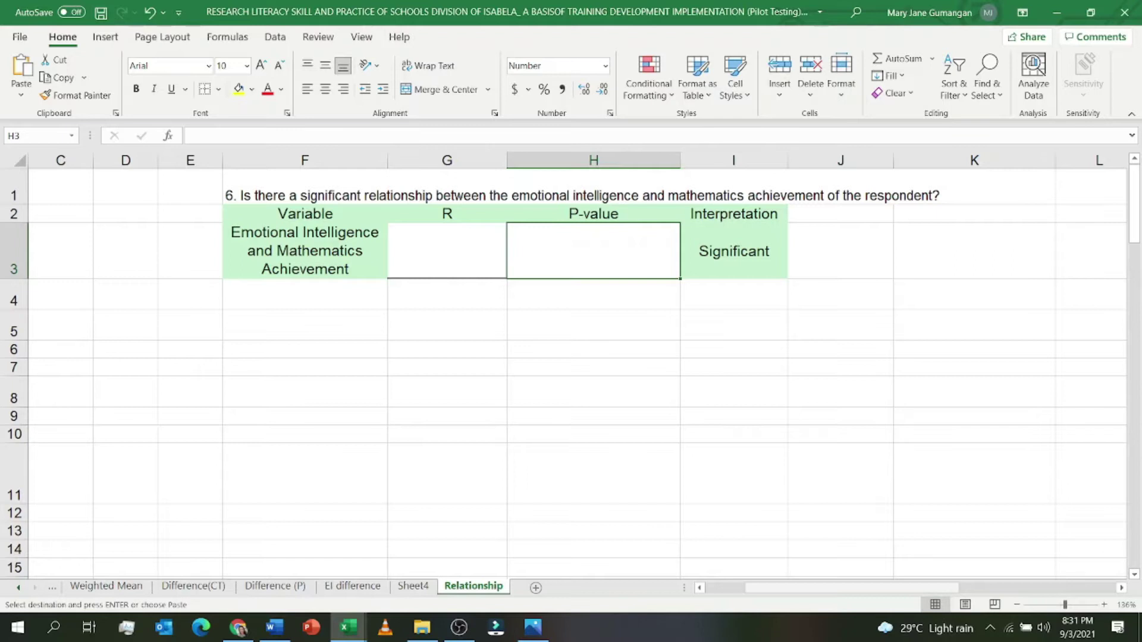
Review the Emotional Intelligence and Mathematics Achievement data columns and the results table for research question 6.
{"action": "scroll", "coordinate": [578, 364], "scroll_direction": "left", "scroll_amount": 3}
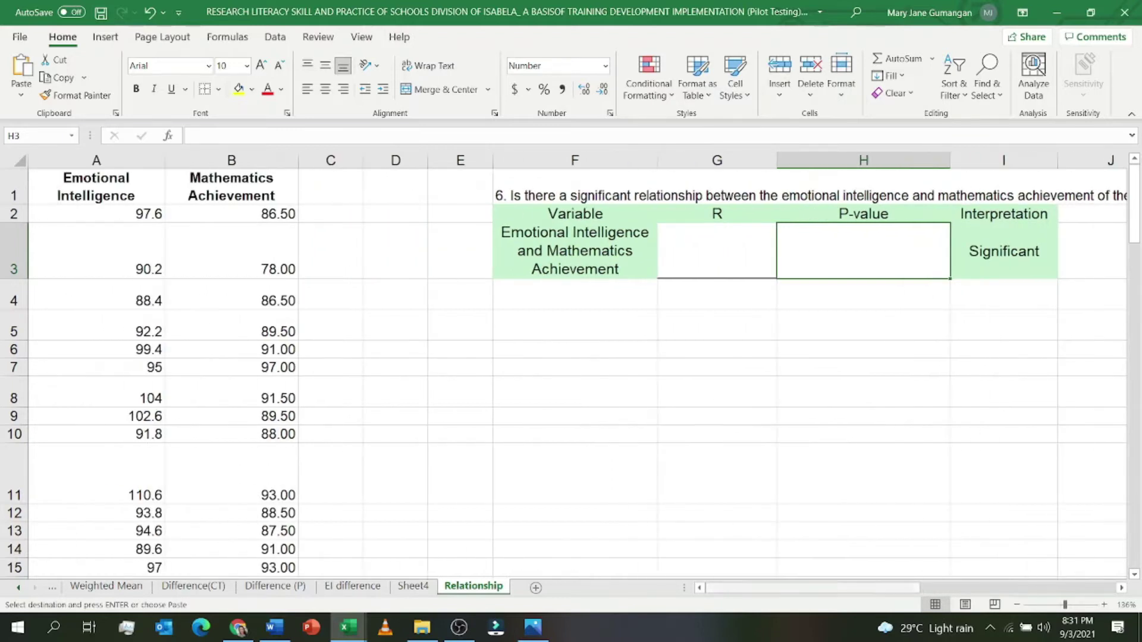
{"action": "left_click", "coordinate": [95, 187]}
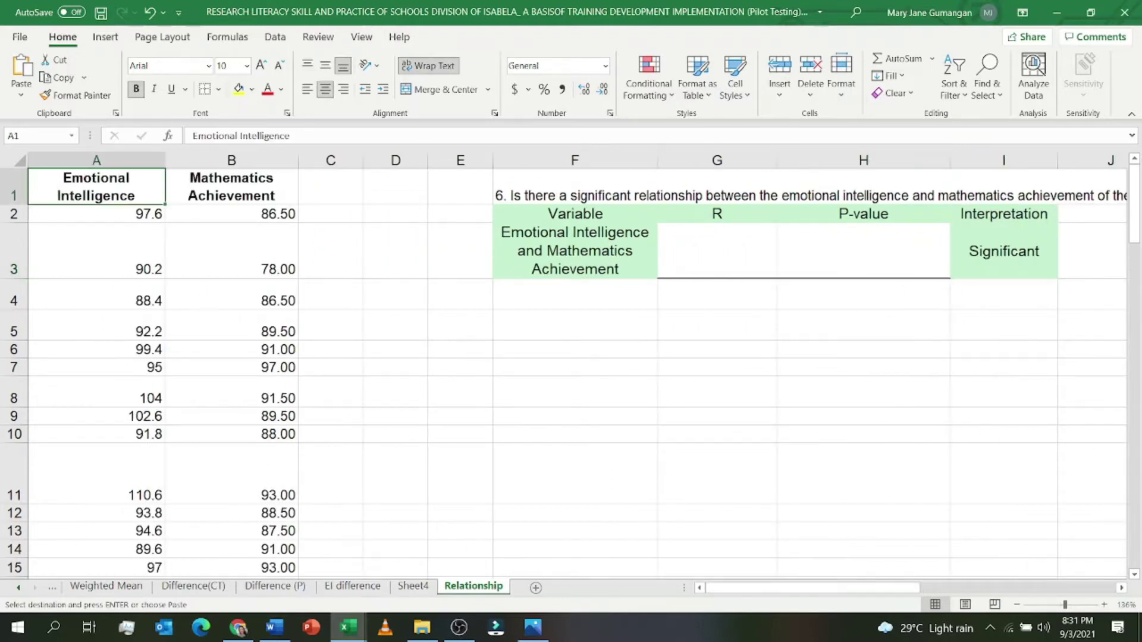
{"action": "left_click", "coordinate": [231, 186]}
{"action": "left_click", "coordinate": [96, 187]}
{"action": "left_click", "coordinate": [230, 187]}
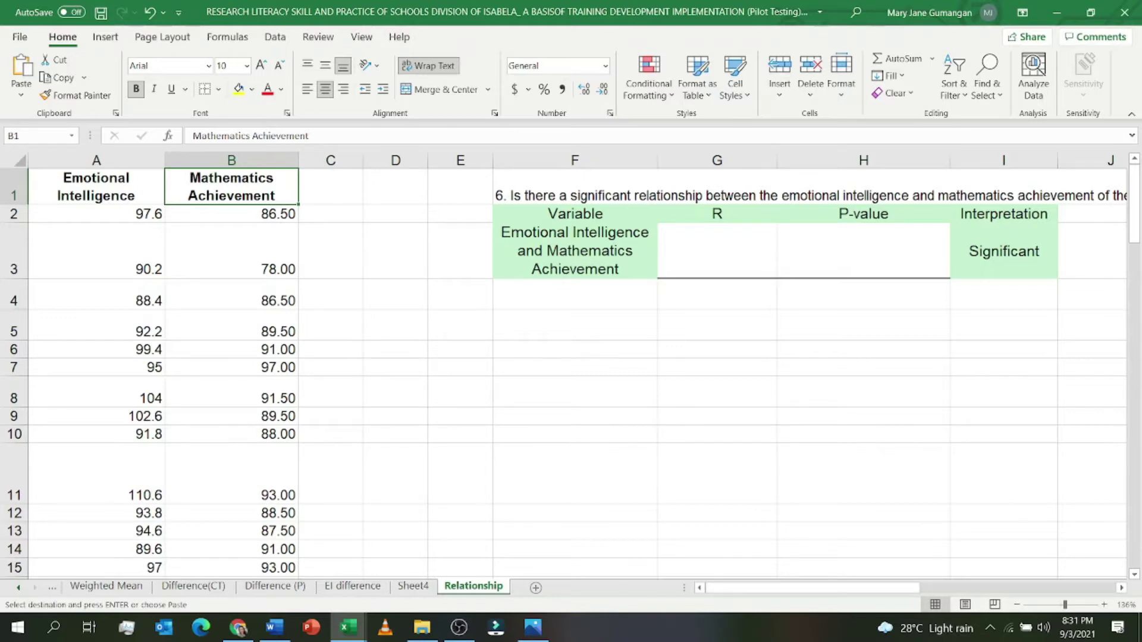
{"action": "scroll", "coordinate": [571, 369], "scroll_direction": "down", "scroll_amount": 4}
{"action": "scroll", "coordinate": [571, 369], "scroll_direction": "up", "scroll_amount": 4}
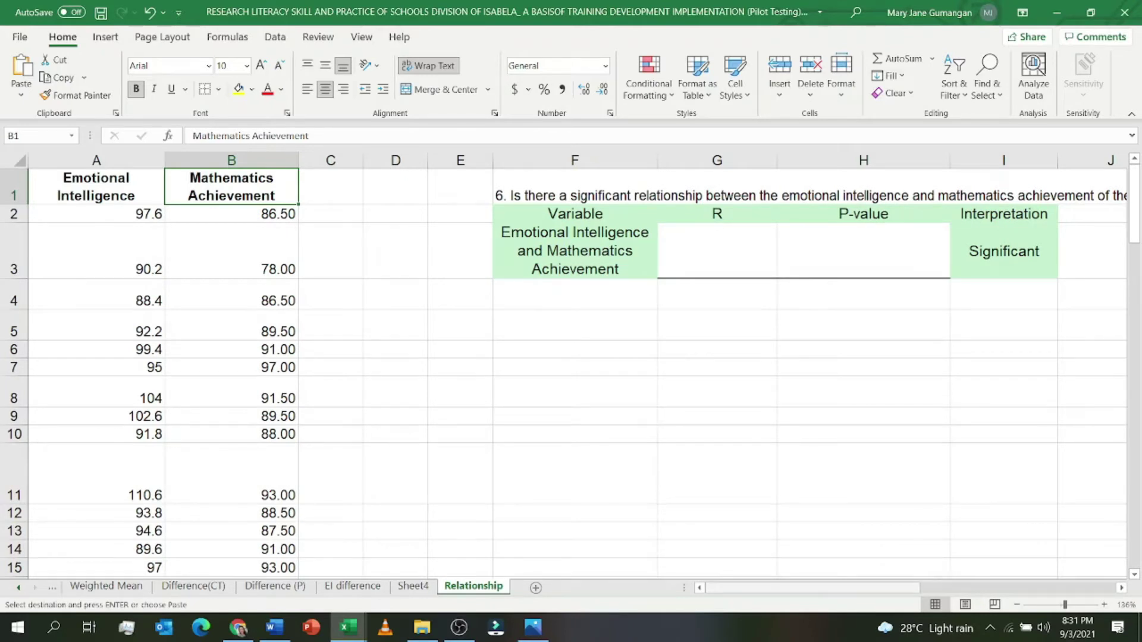
{"action": "scroll", "coordinate": [571, 369], "scroll_direction": "right", "scroll_amount": 5}
{"action": "scroll", "coordinate": [571, 368], "scroll_direction": "right", "scroll_amount": 1}
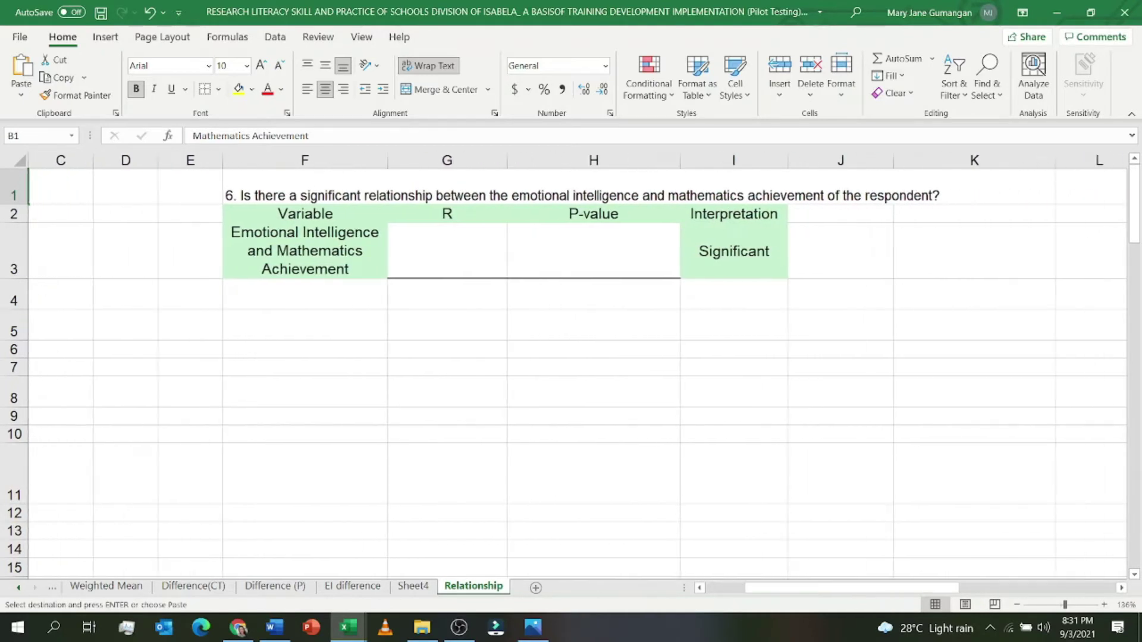
Open the Regression tool from the Data Analysis tools.
{"action": "left_click", "coordinate": [276, 36]}
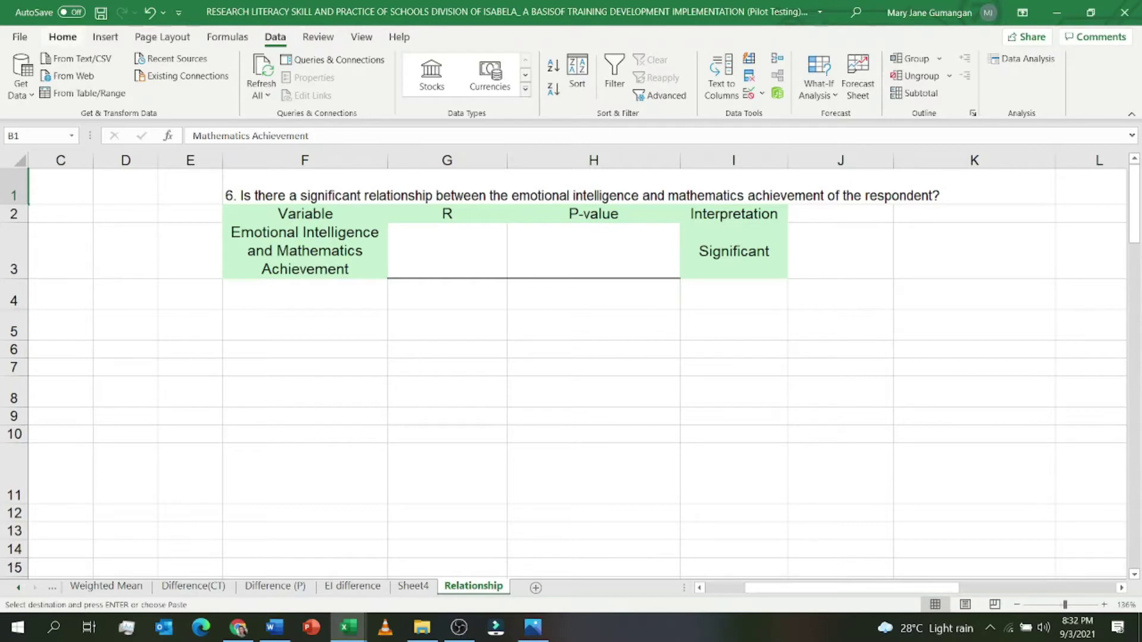
{"action": "left_click", "coordinate": [62, 37]}
{"action": "left_click", "coordinate": [275, 37]}
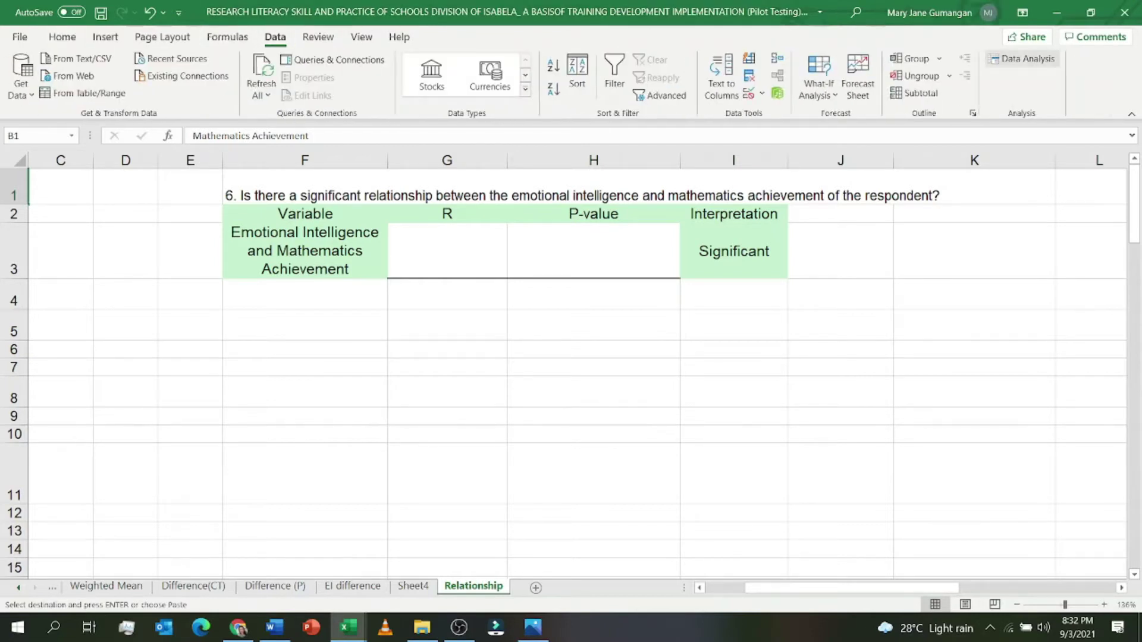
{"action": "left_click", "coordinate": [1020, 58]}
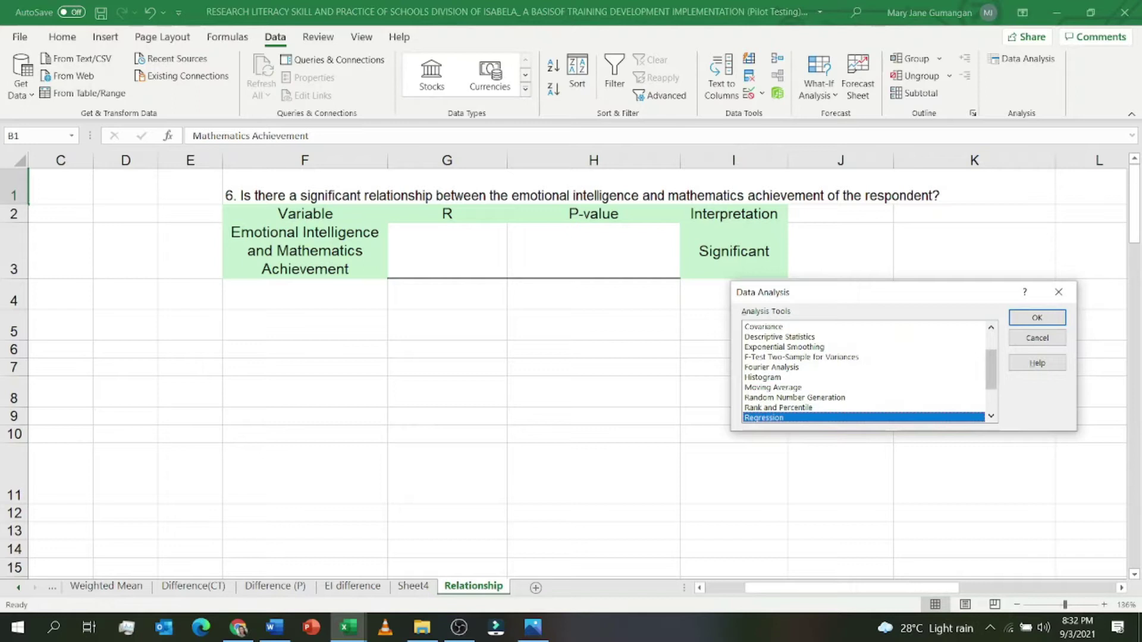
{"action": "left_click_drag", "start_coordinate": [990, 370], "coordinate": [990, 390]}
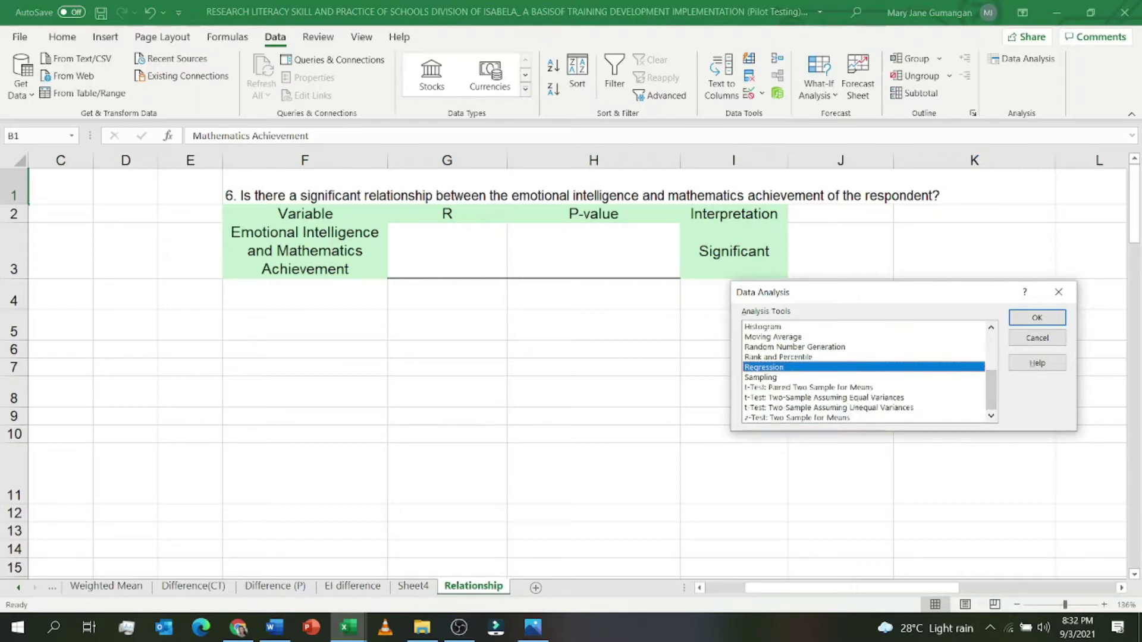
{"action": "key", "text": "Return"}
Clear both regression input ranges and set the Y range to the Mathematics Achievement column with its header, $B$1:$B$117.
{"action": "left_click", "coordinate": [923, 259]}
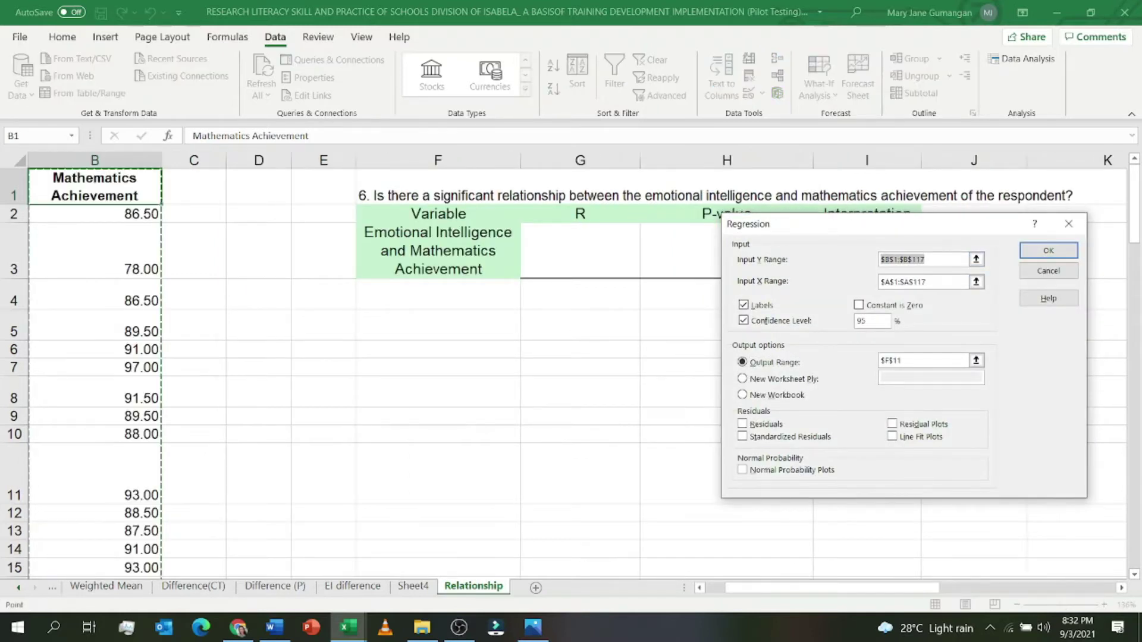
{"action": "key", "text": "Delete"}
{"action": "key", "text": "Tab"}
{"action": "key", "text": "Delete"}
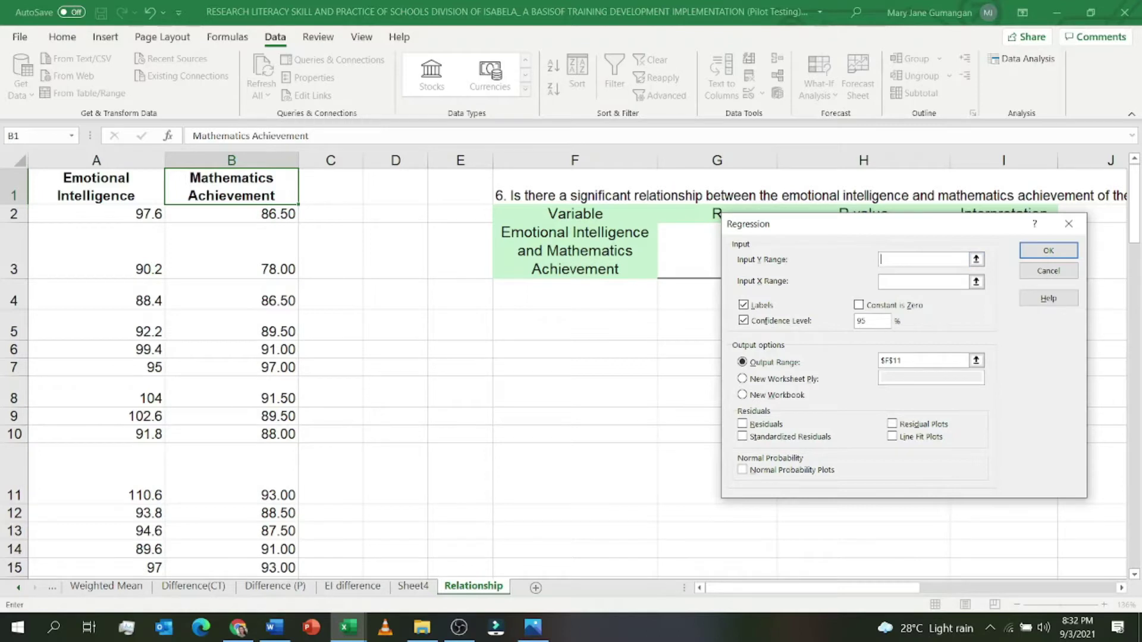
{"action": "left_click", "coordinate": [231, 187]}
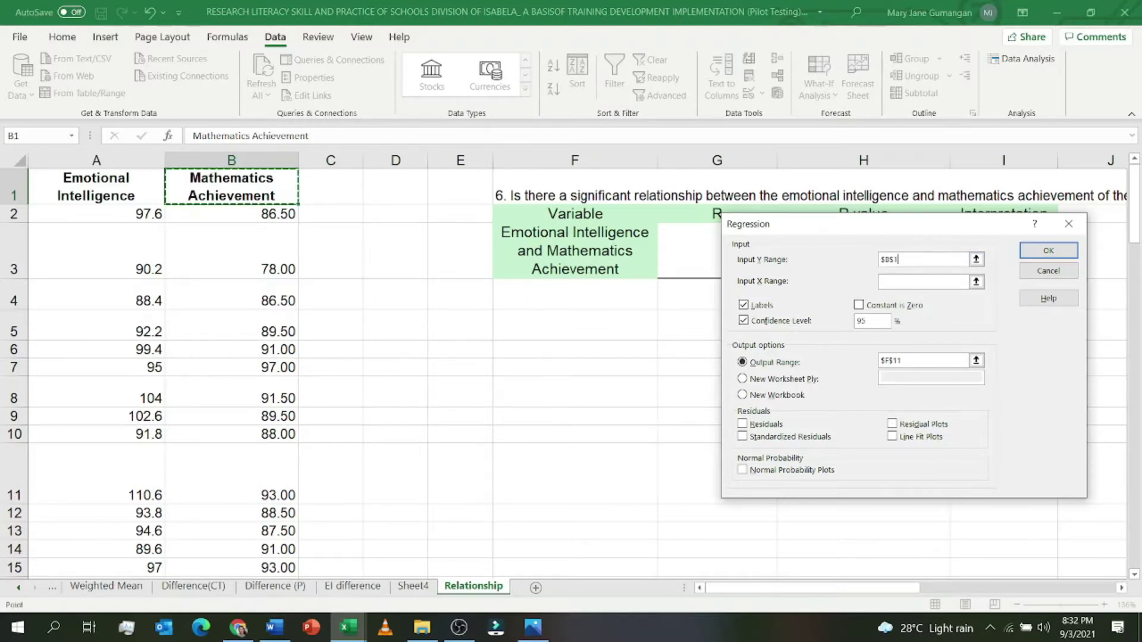
{"action": "key", "text": "ctrl+shift+Down"}
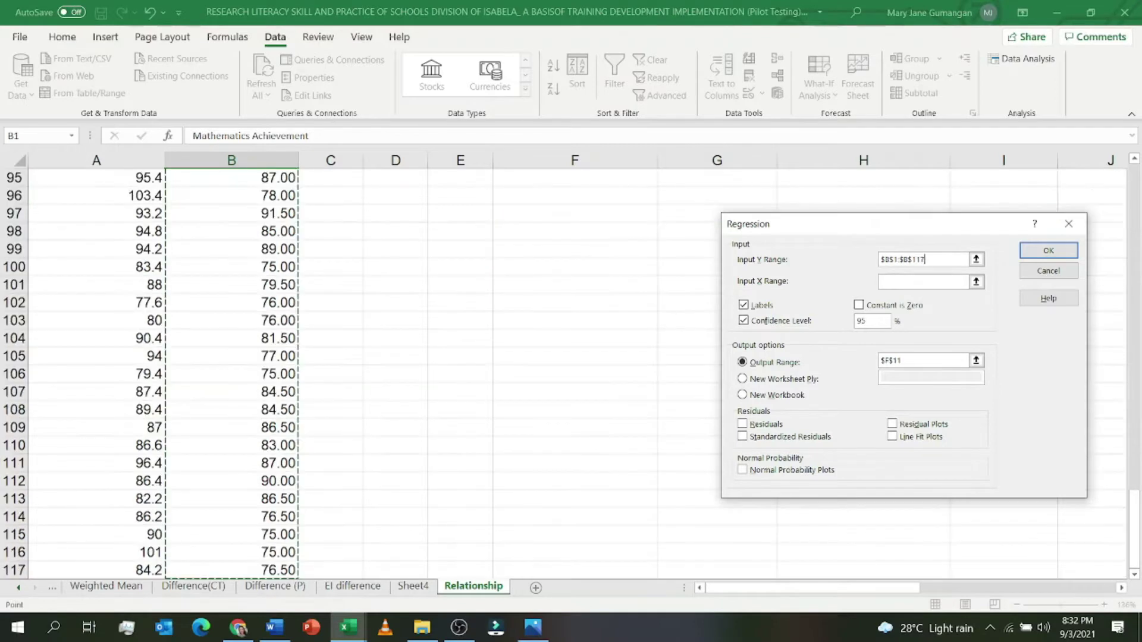
{"action": "scroll", "coordinate": [357, 369], "scroll_direction": "down", "scroll_amount": 1}
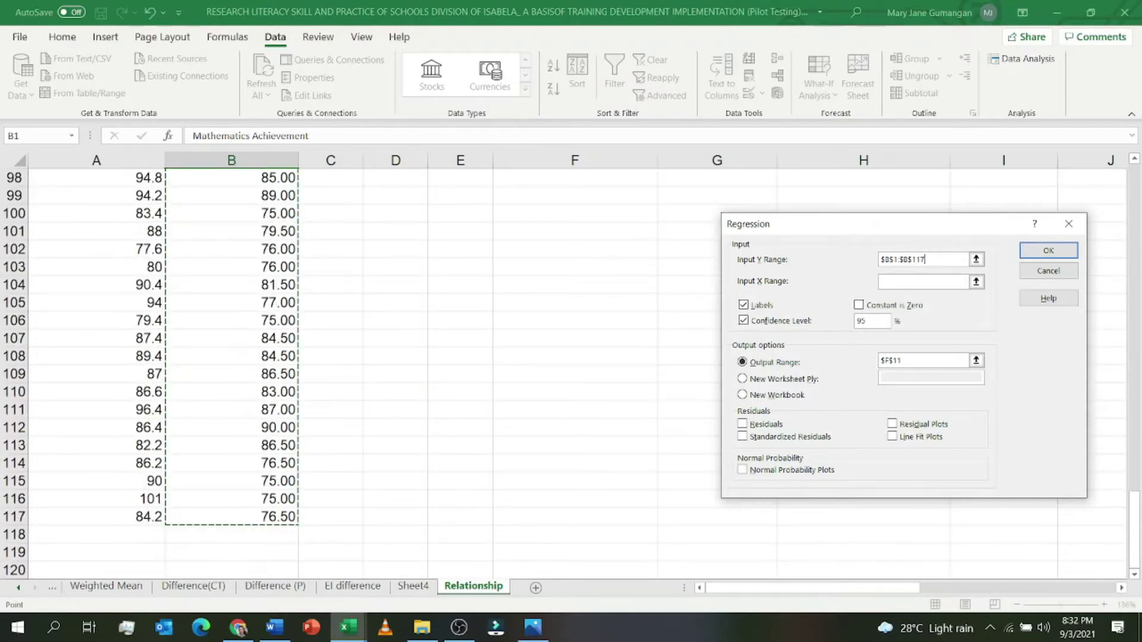
{"action": "scroll", "coordinate": [357, 368], "scroll_direction": "up", "scroll_amount": 20}
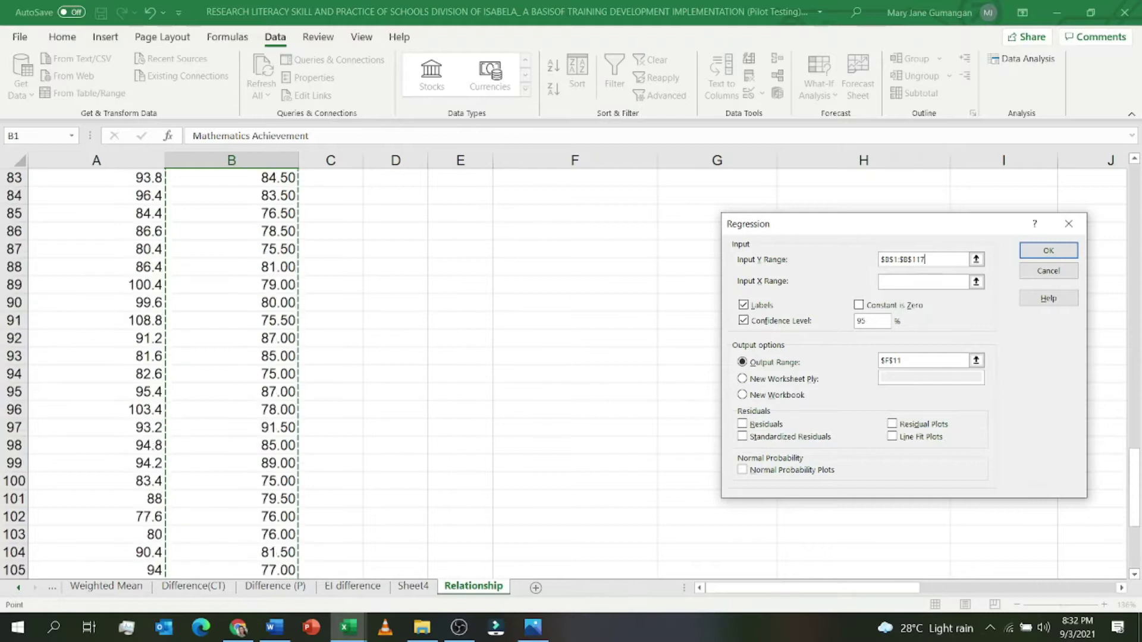
{"action": "scroll", "coordinate": [357, 369], "scroll_direction": "up", "scroll_amount": 4}
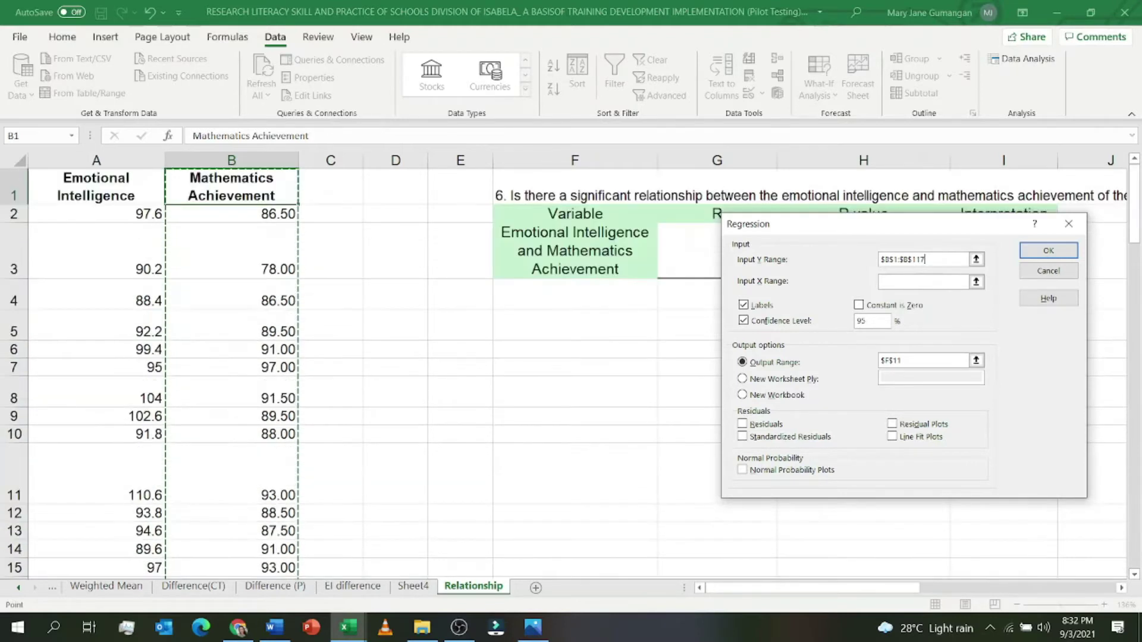
Set the regression's X range to the Emotional Intelligence column with its header, $A$1:$A$117.
{"action": "left_click", "coordinate": [922, 282]}
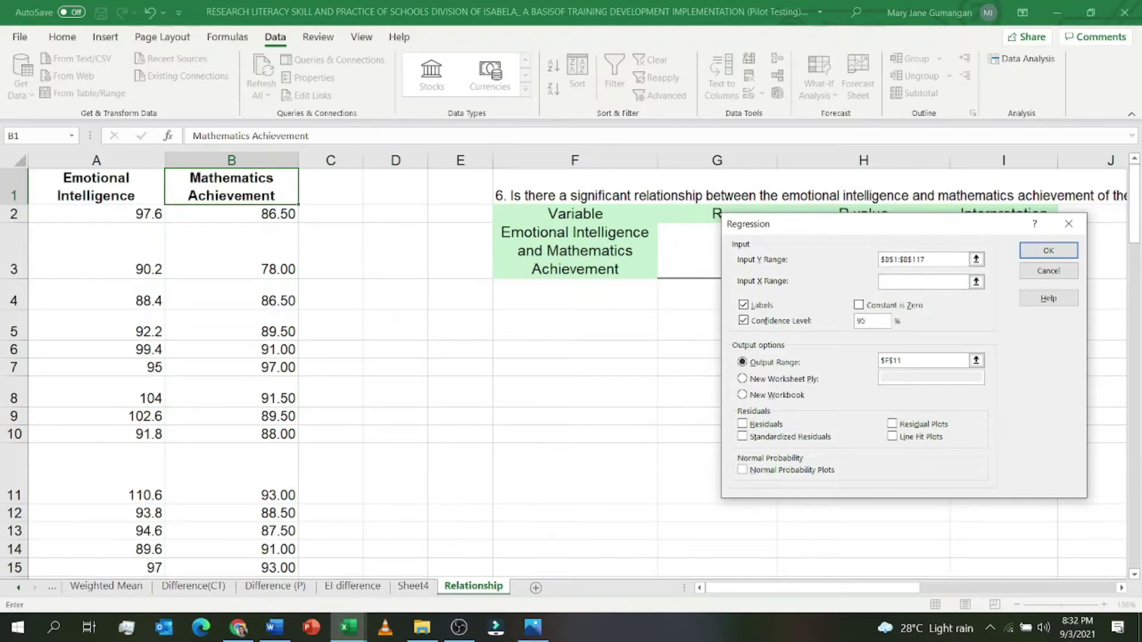
{"action": "left_click", "coordinate": [96, 186]}
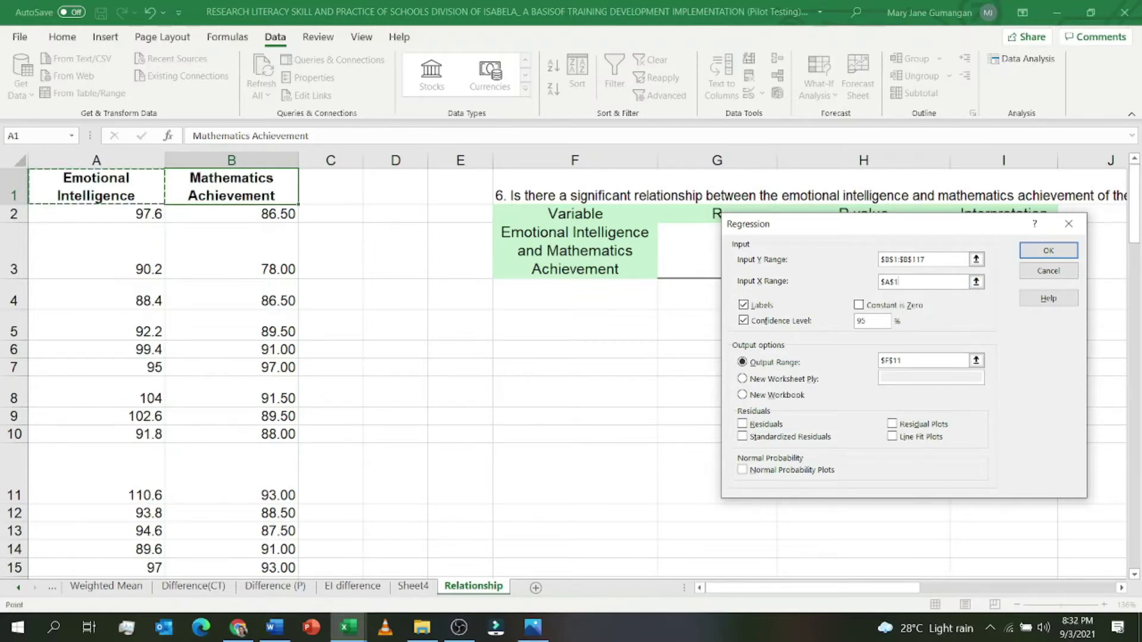
{"action": "key", "text": "ctrl+shift+Down"}
{"action": "scroll", "coordinate": [161, 373], "scroll_direction": "up", "scroll_amount": 20}
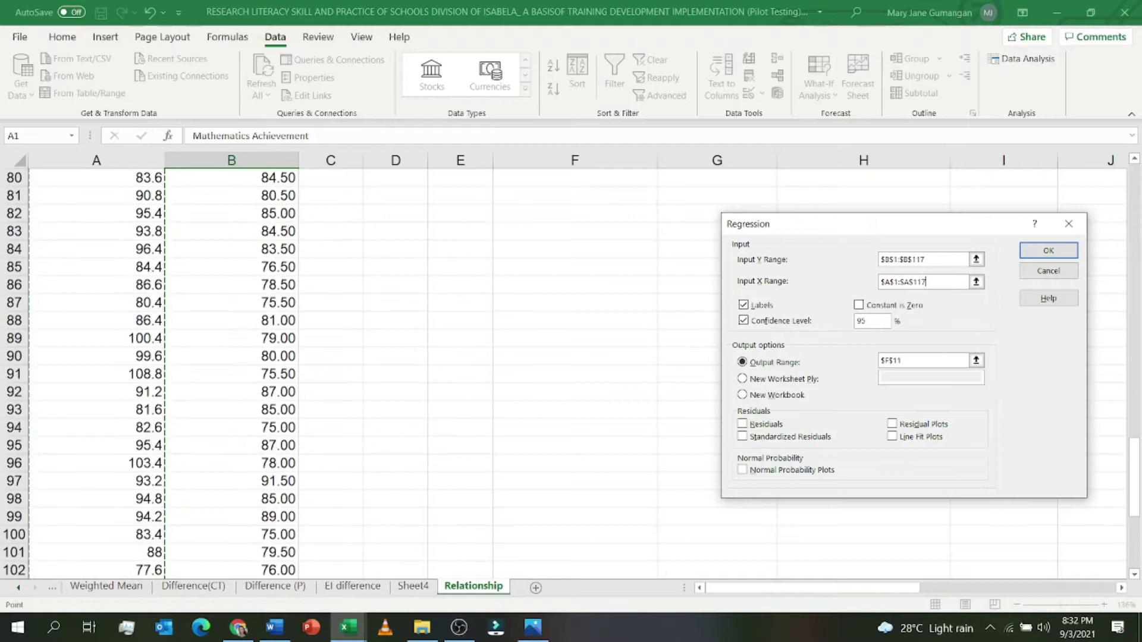
{"action": "scroll", "coordinate": [161, 373], "scroll_direction": "up", "scroll_amount": 8}
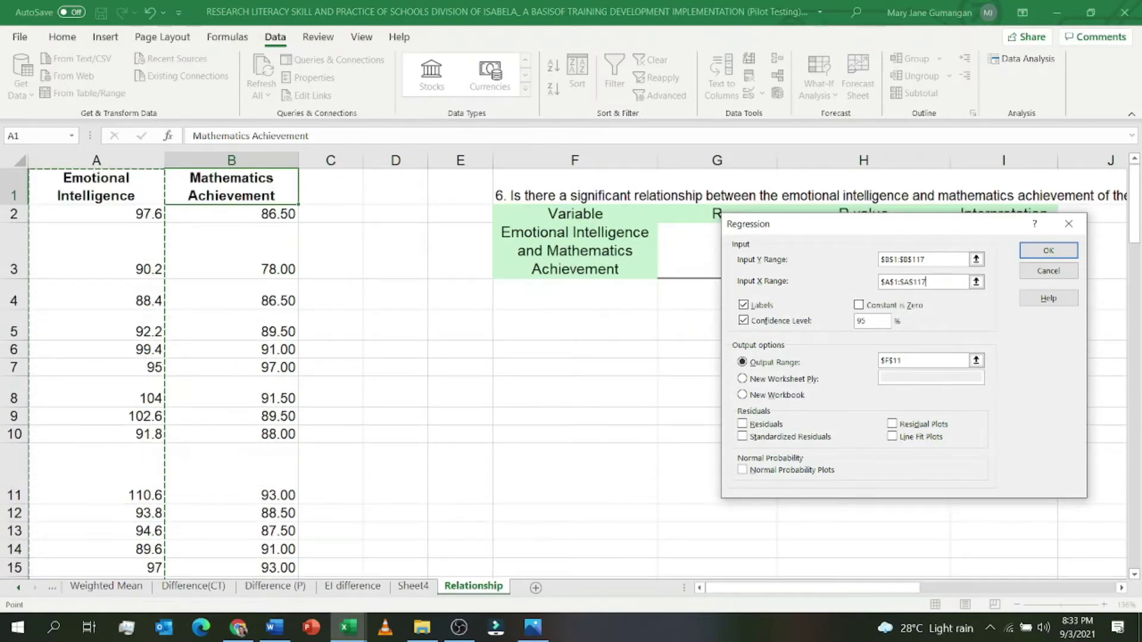
Turn the regression's Labels and Confidence Level options off and back on, with the level at 95%.
{"action": "key", "text": "alt+l"}
{"action": "key", "text": "alt+f"}
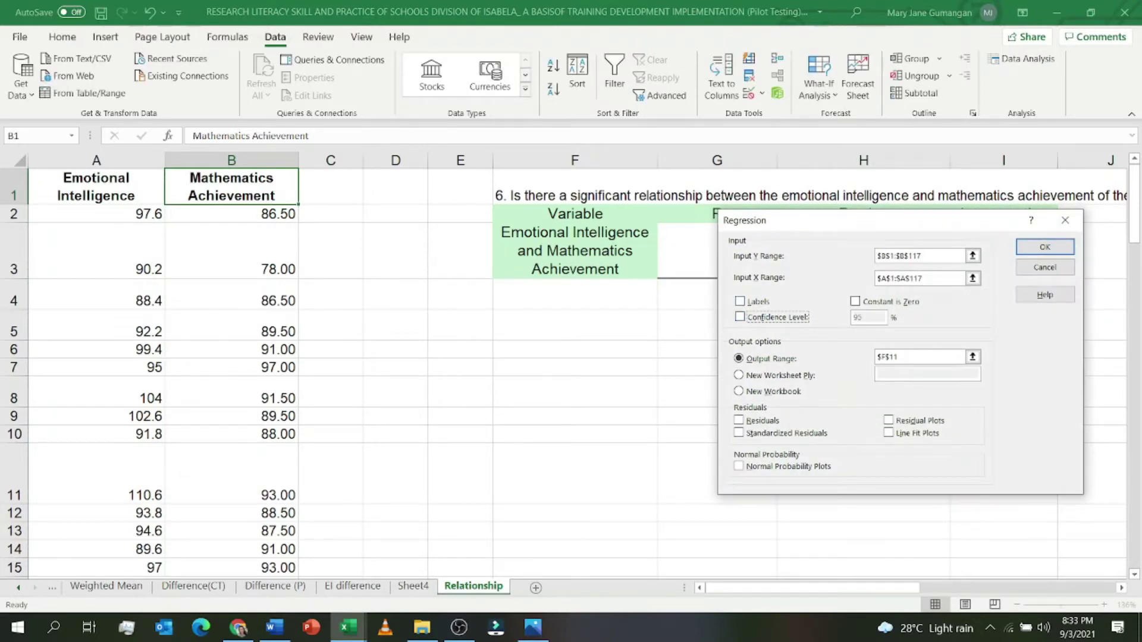
{"action": "key", "text": "alt+l"}
{"action": "left_click", "coordinate": [739, 317]}
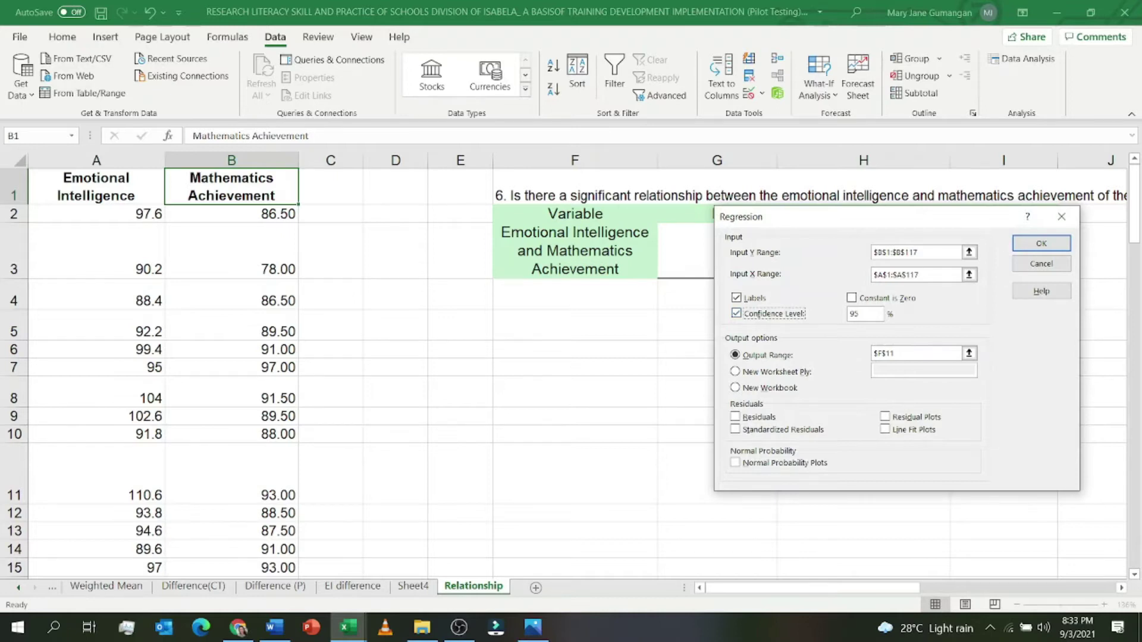
{"action": "left_click", "coordinate": [859, 314]}
Set the regression output range to cell $F$6 and run the analysis.
{"action": "left_click_drag", "start_coordinate": [897, 354], "coordinate": [872, 353]}
{"action": "key", "text": "BackSpace"}
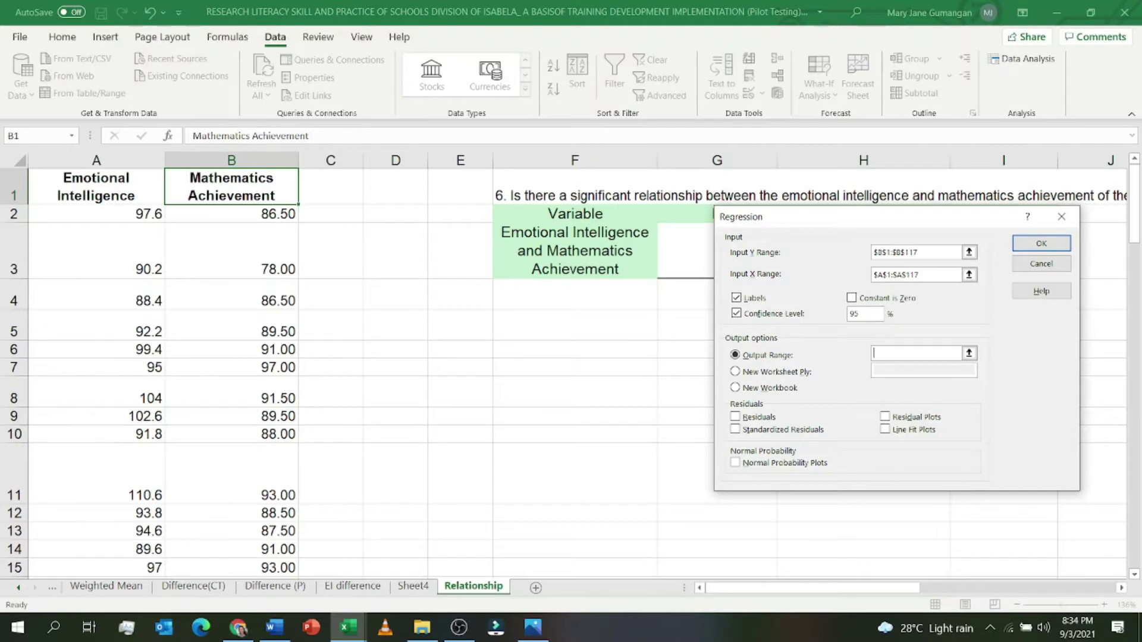
{"action": "left_click", "coordinate": [574, 349]}
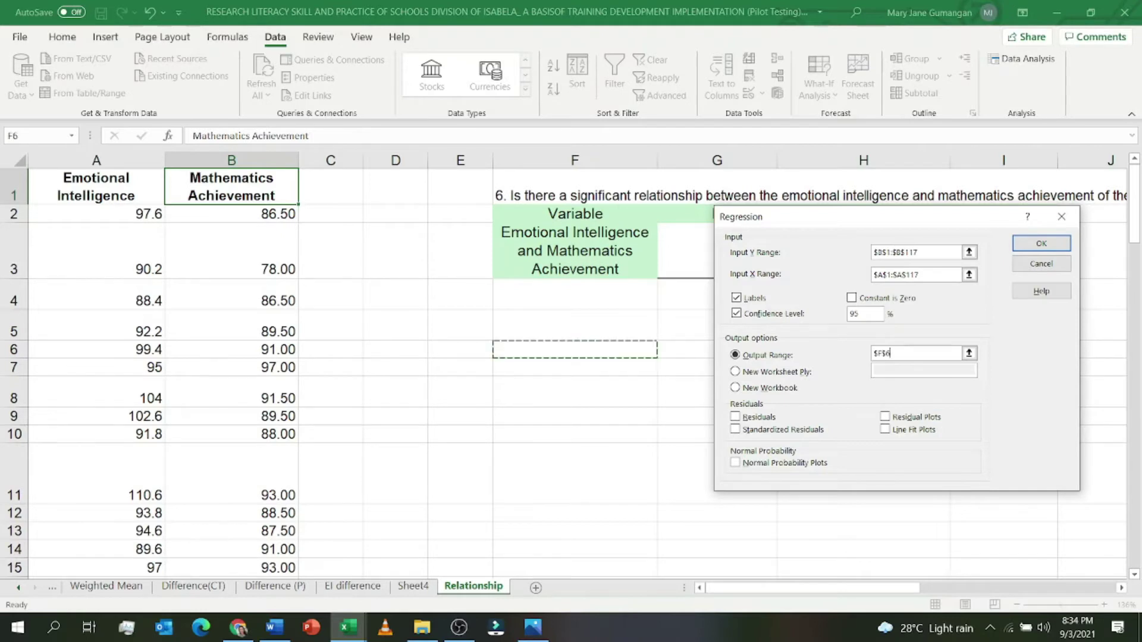
{"action": "key", "text": "Return"}
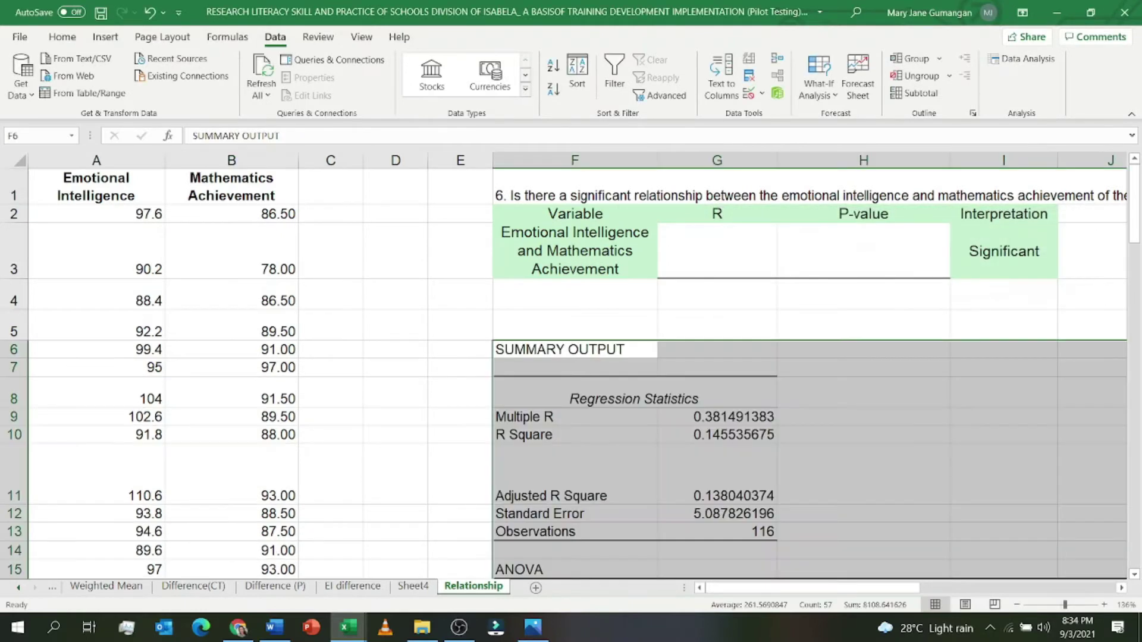
Copy the Multiple R value from the regression output into cell G3 under R in the results table.
{"action": "scroll", "coordinate": [571, 368], "scroll_direction": "down", "scroll_amount": 1}
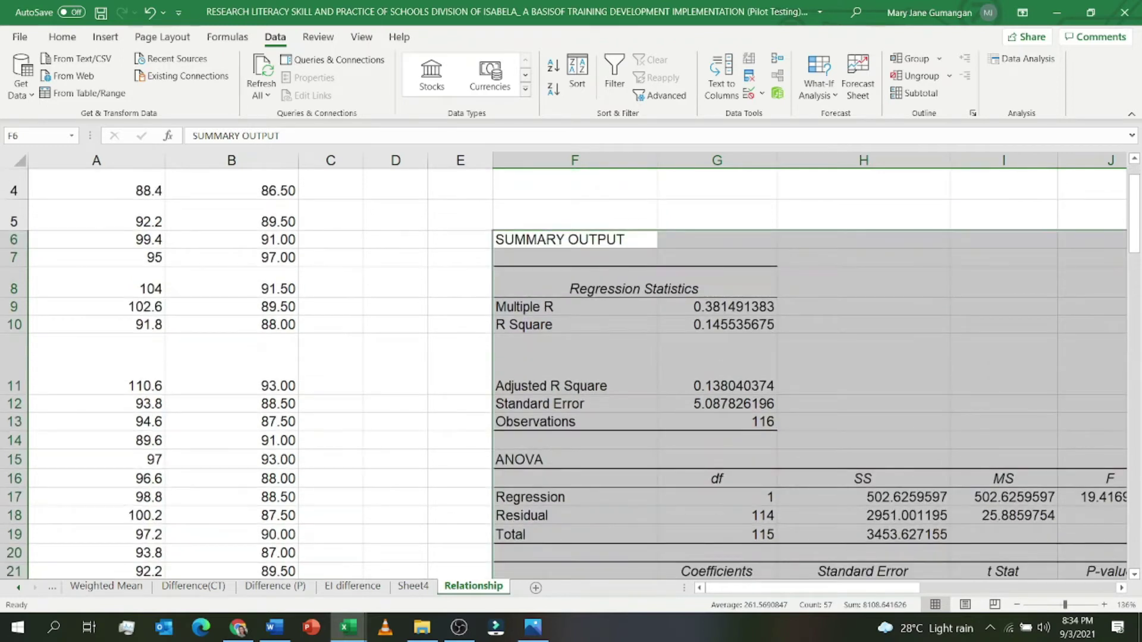
{"action": "scroll", "coordinate": [571, 369], "scroll_direction": "down", "scroll_amount": 2}
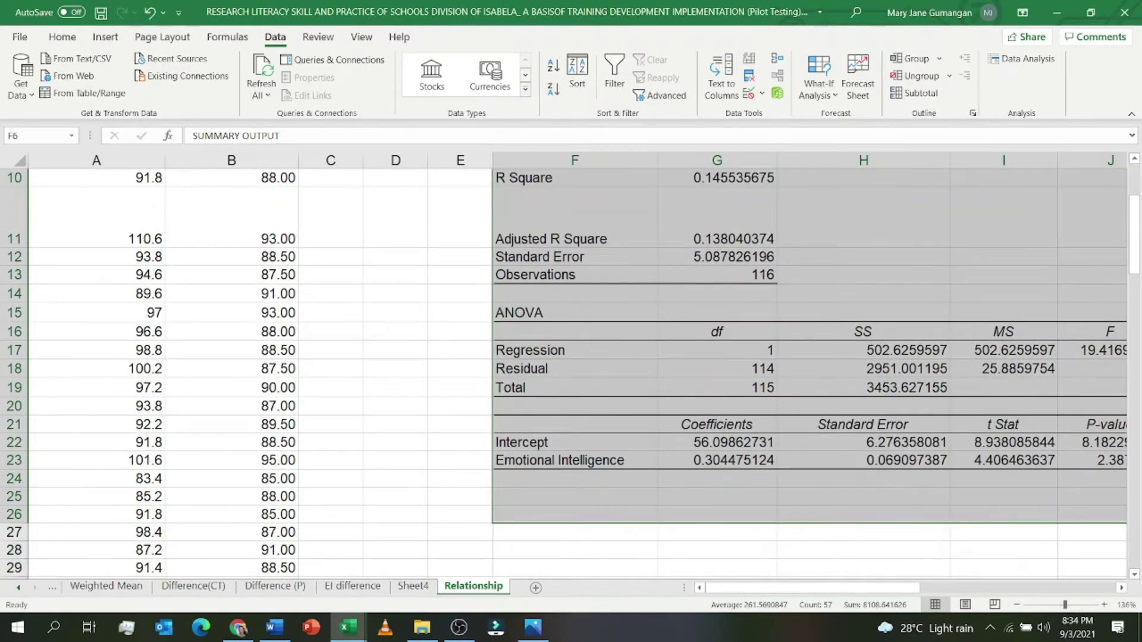
{"action": "scroll", "coordinate": [570, 369], "scroll_direction": "right", "scroll_amount": 3}
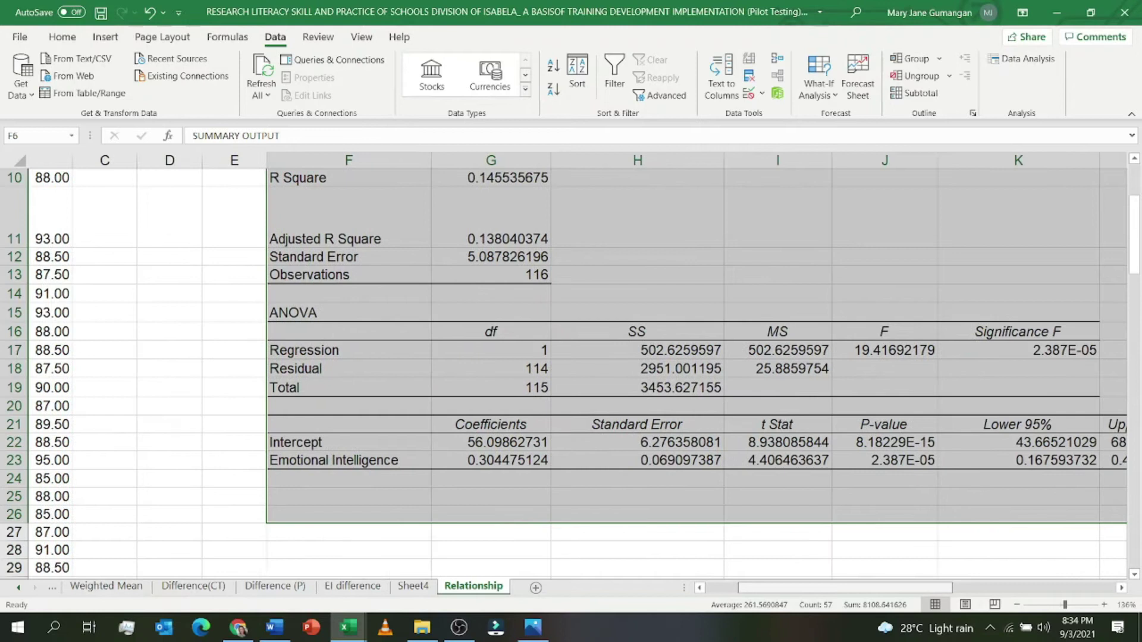
{"action": "scroll", "coordinate": [571, 369], "scroll_direction": "up", "scroll_amount": 4}
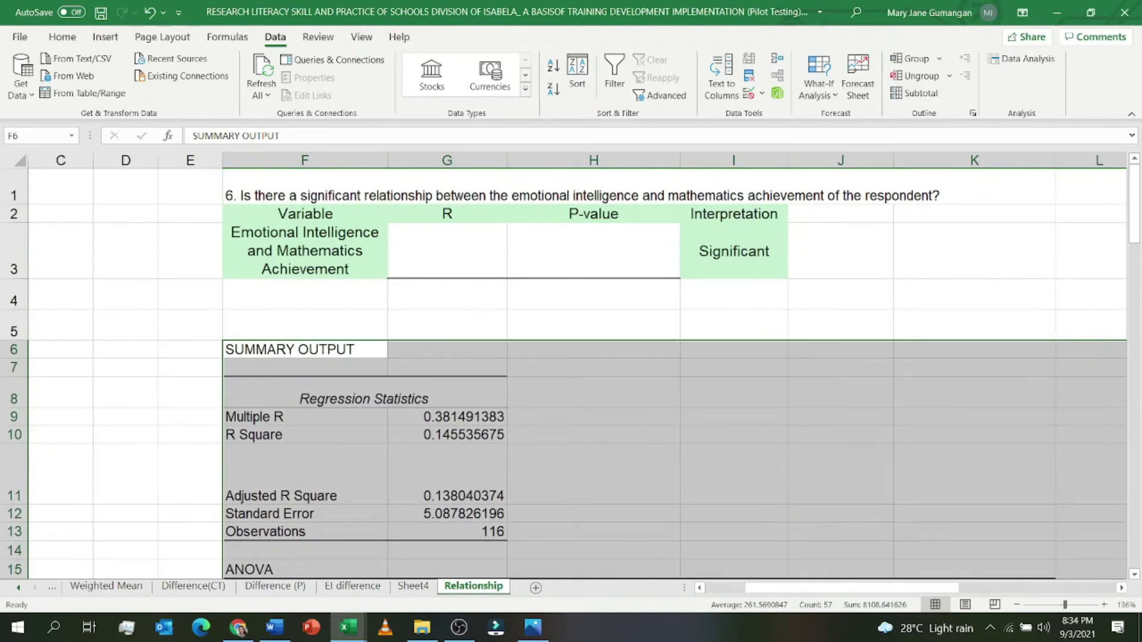
{"action": "left_click", "coordinate": [304, 416]}
{"action": "left_click", "coordinate": [446, 416]}
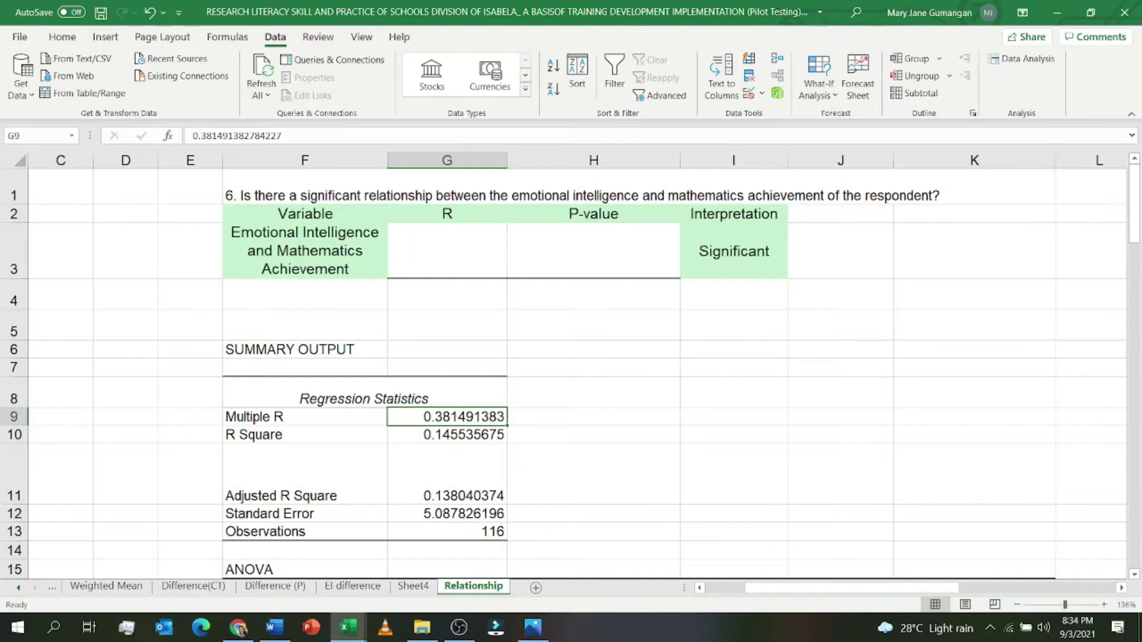
{"action": "key", "text": "ctrl+c"}
{"action": "left_click", "coordinate": [446, 250]}
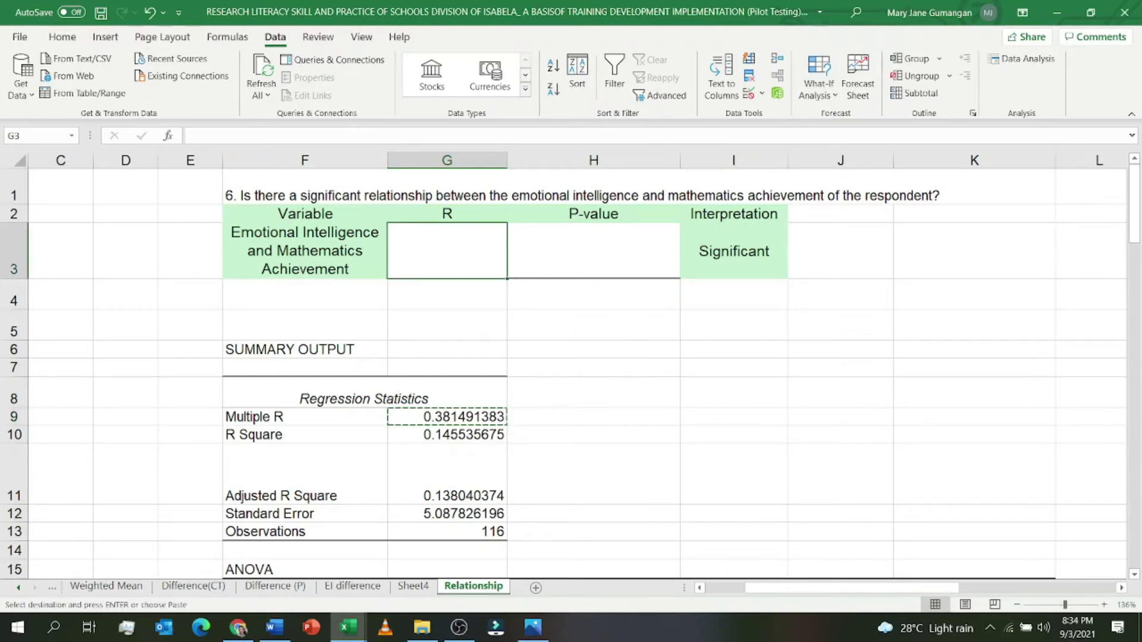
{"action": "key", "text": "ctrl+v"}
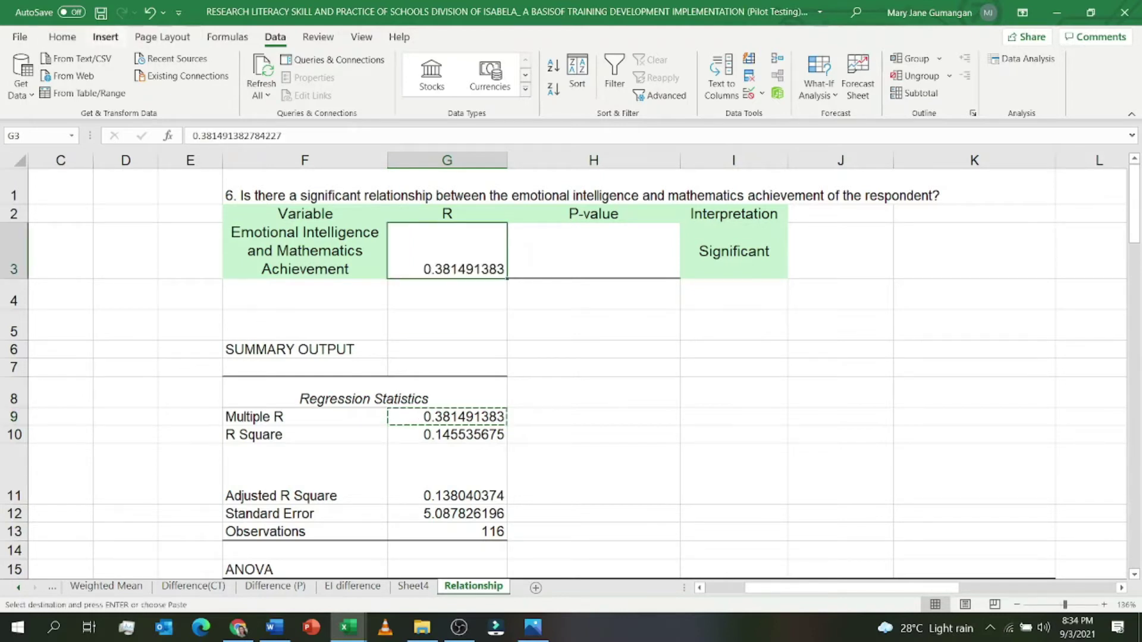
Reduce the number of decimal places displayed for the R value in cell G3.
{"action": "left_click", "coordinate": [62, 36]}
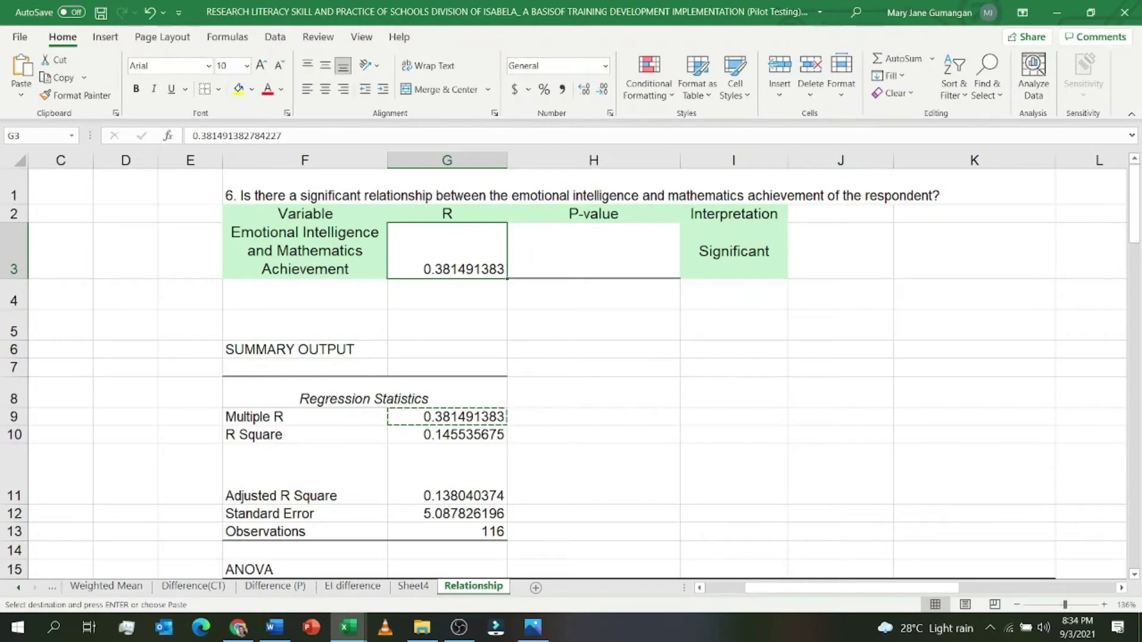
{"action": "left_click", "coordinate": [602, 88]}
{"action": "left_click", "coordinate": [602, 88]}
{"action": "left_click", "coordinate": [602, 89]}
{"action": "left_click", "coordinate": [601, 88]}
{"action": "left_click", "coordinate": [602, 88]}
{"action": "left_click", "coordinate": [602, 88]}
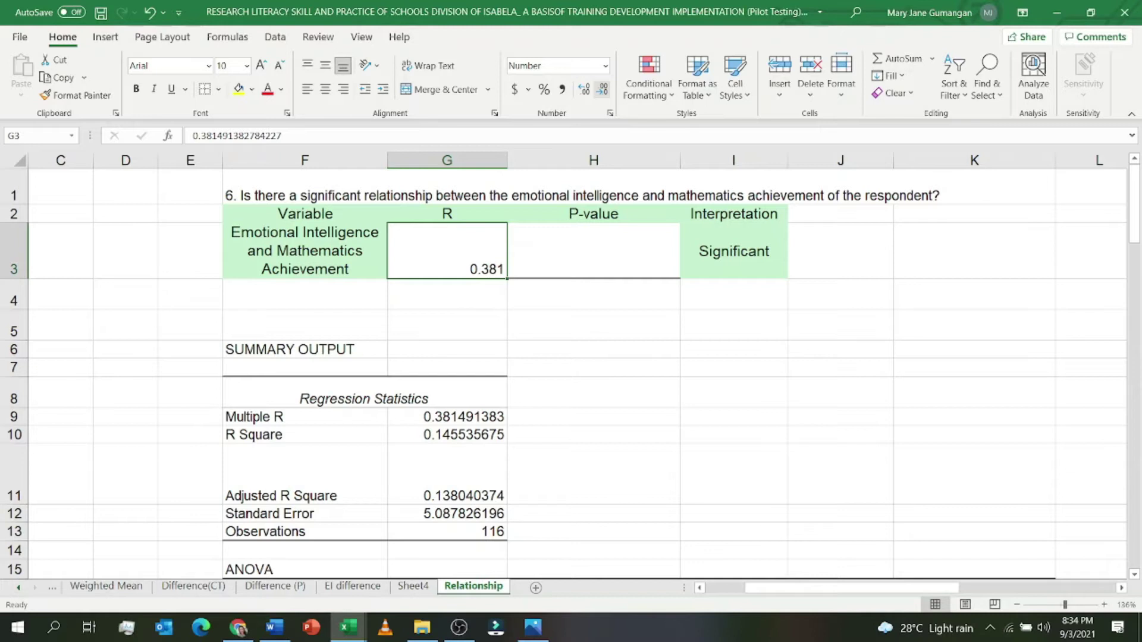
{"action": "left_click", "coordinate": [601, 89]}
{"action": "scroll", "coordinate": [571, 369], "scroll_direction": "down", "scroll_amount": 1}
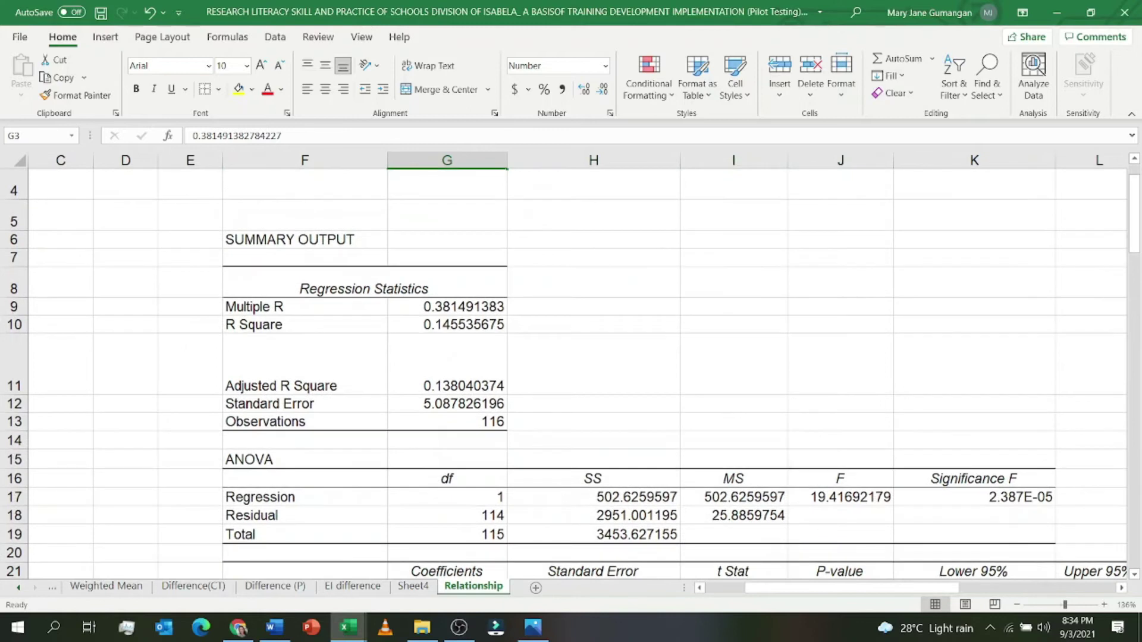
Format the Emotional Intelligence P-value in cell J23 of the regression output as Number.
{"action": "scroll", "coordinate": [571, 369], "scroll_direction": "up", "scroll_amount": 1}
{"action": "scroll", "coordinate": [571, 369], "scroll_direction": "down", "scroll_amount": 3}
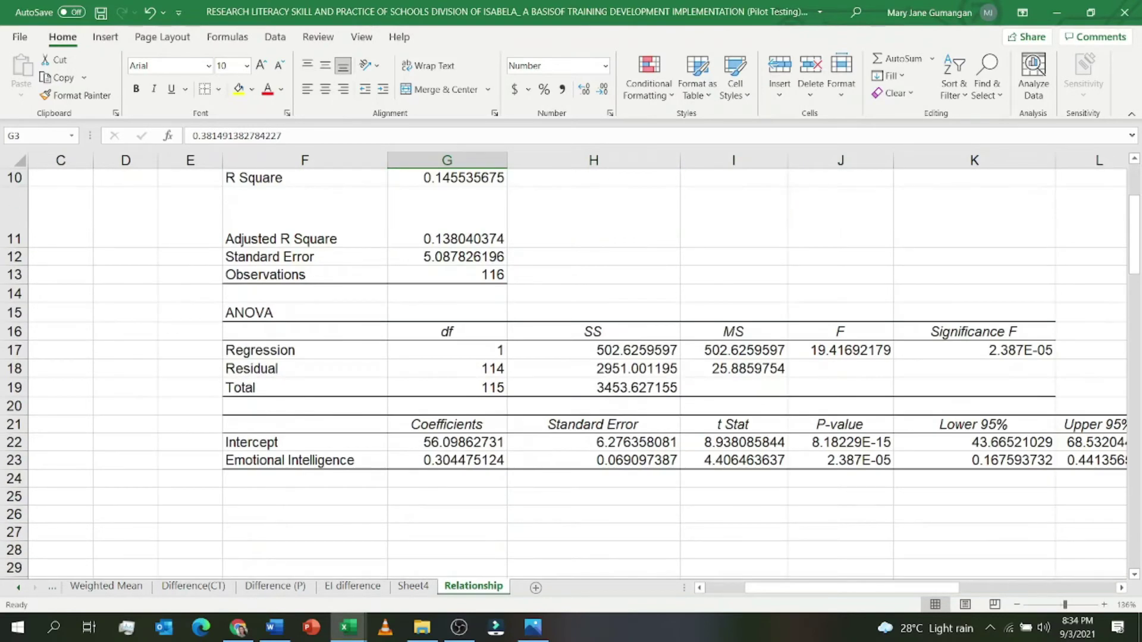
{"action": "left_click", "coordinate": [973, 350]}
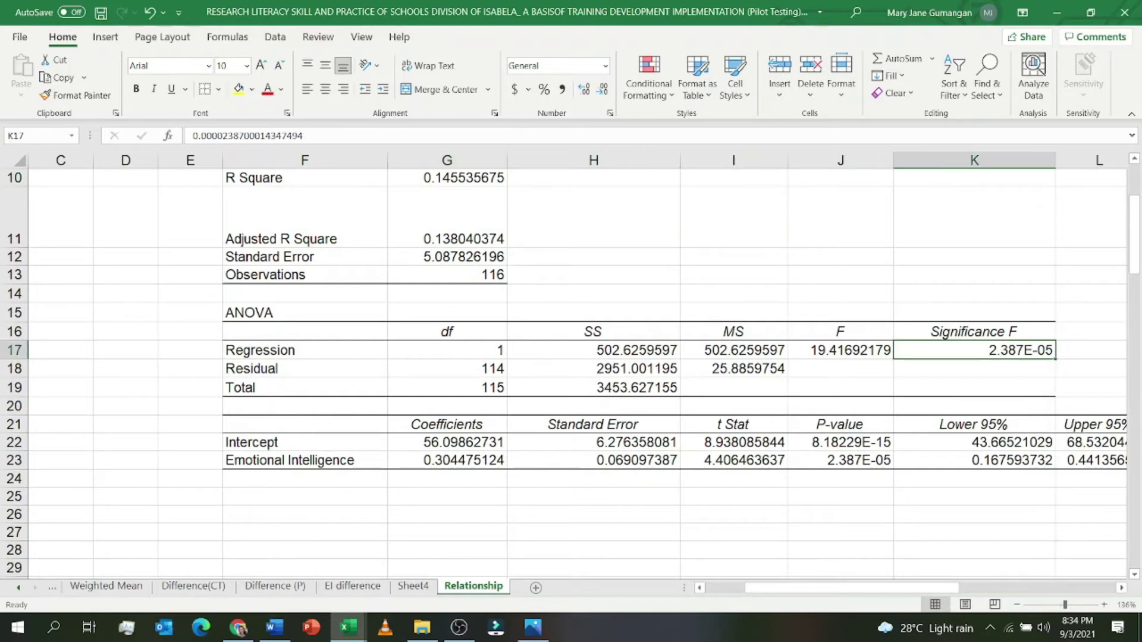
{"action": "left_click", "coordinate": [840, 459]}
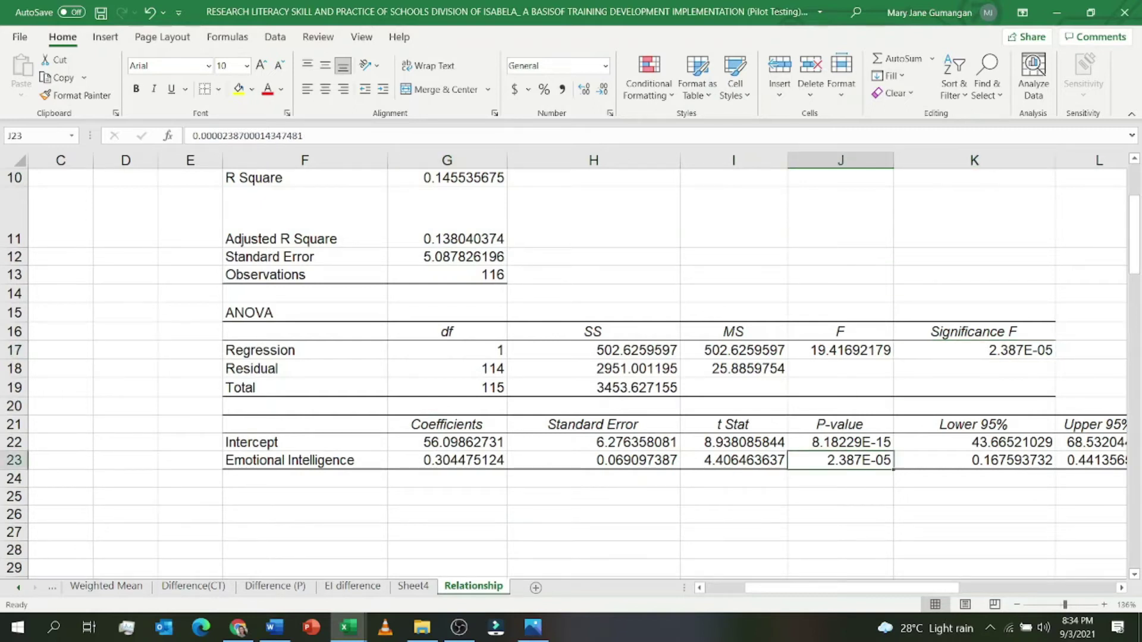
{"action": "left_click_drag", "start_coordinate": [304, 460], "coordinate": [840, 460]}
{"action": "left_click", "coordinate": [840, 460]}
{"action": "left_click", "coordinate": [605, 65]}
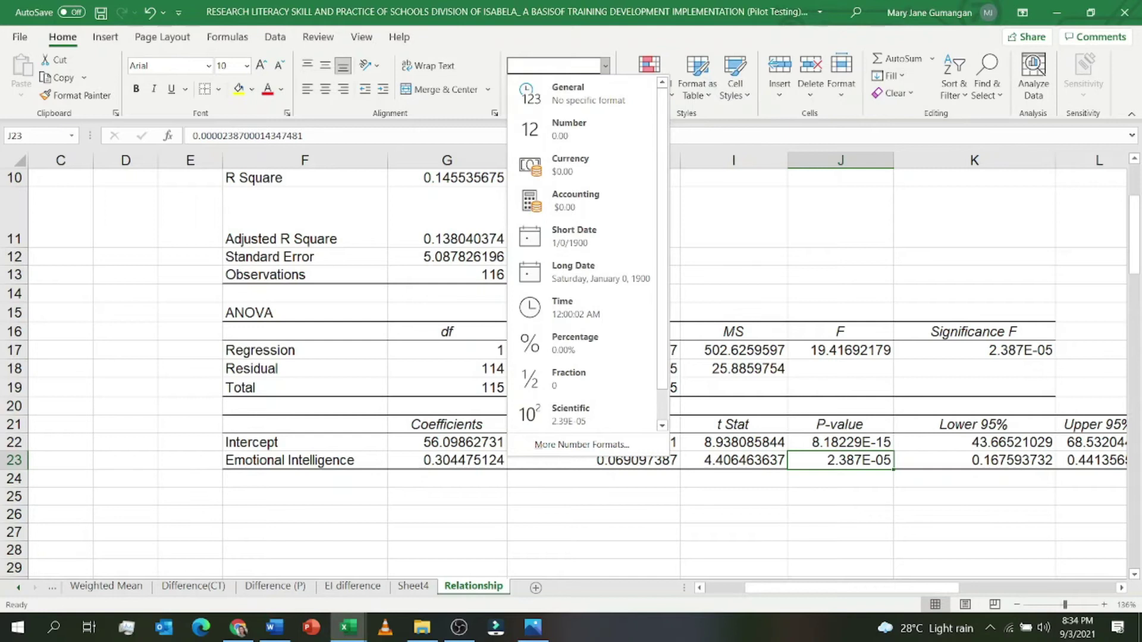
{"action": "left_click", "coordinate": [570, 129]}
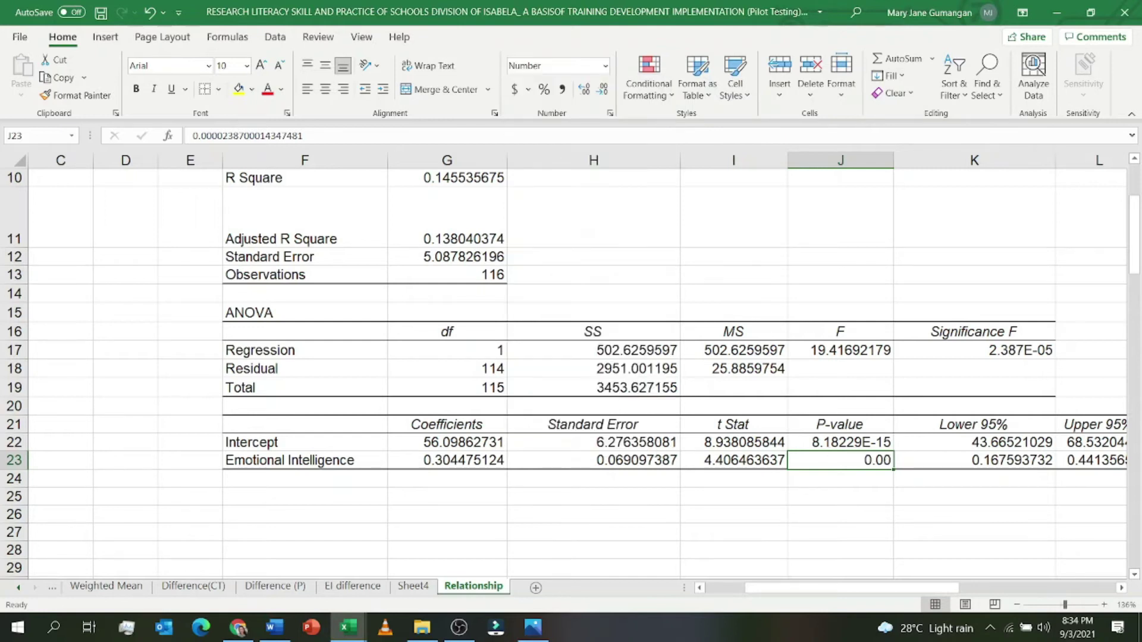
Format the Significance F value in cell K17 of the ANOVA table as Number.
{"action": "left_click", "coordinate": [974, 349]}
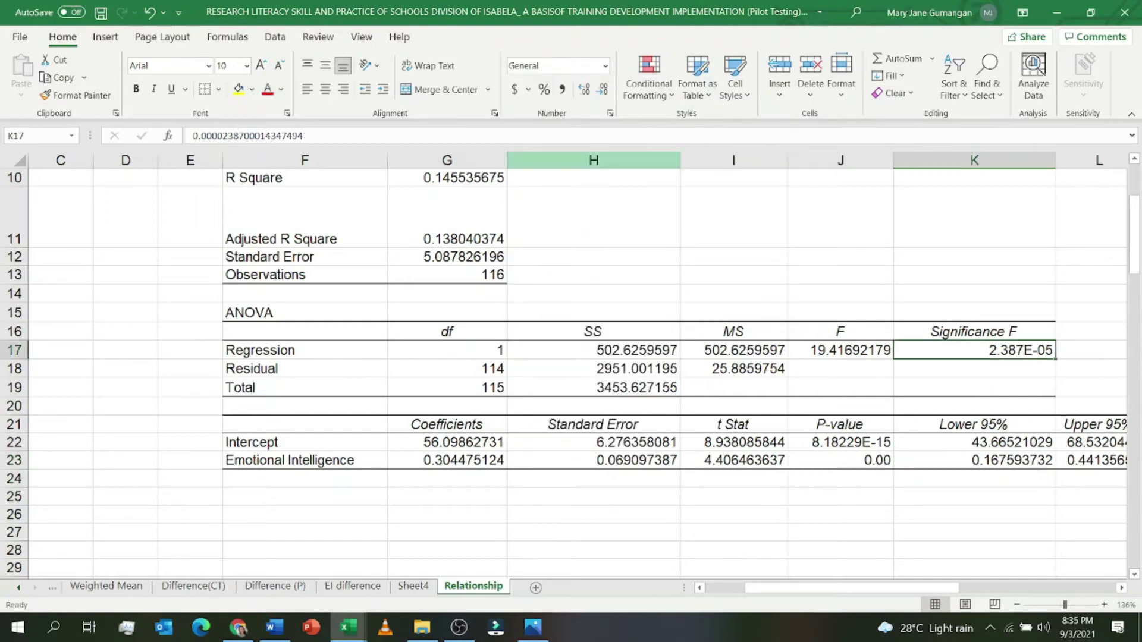
{"action": "left_click", "coordinate": [604, 66]}
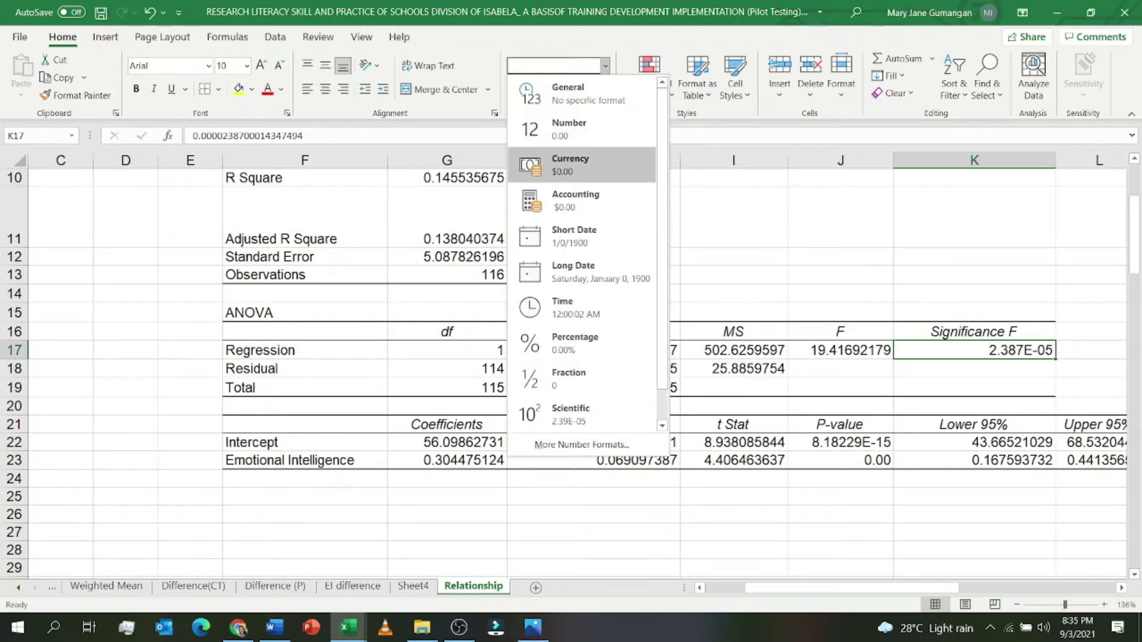
{"action": "left_click", "coordinate": [569, 125]}
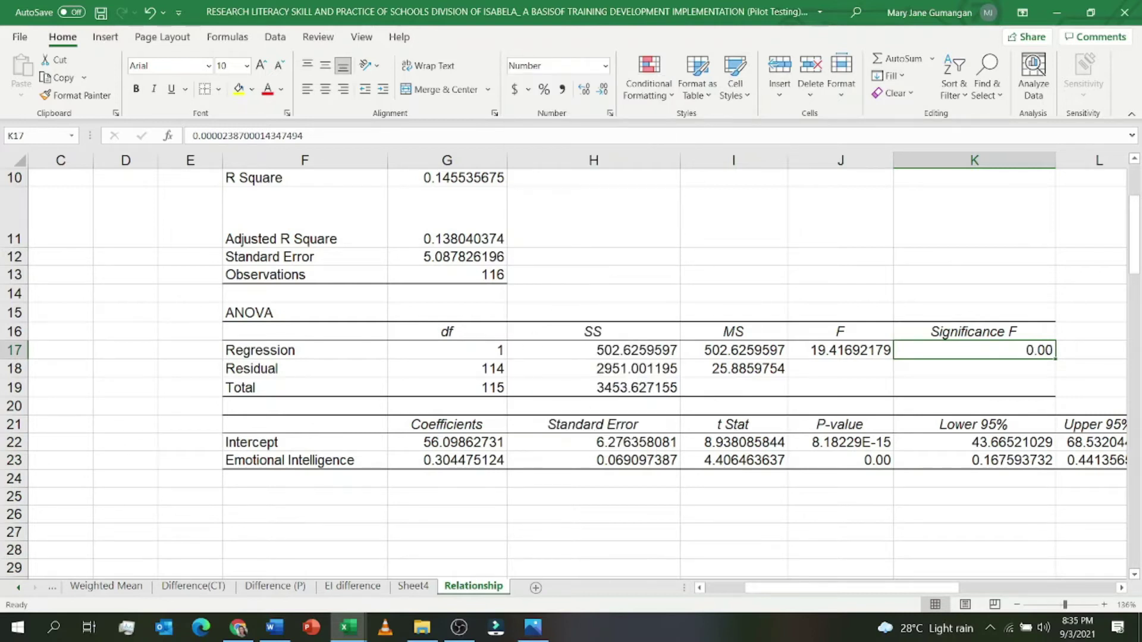
Copy the Emotional Intelligence P-value from cell J23 into cell H3 under P-value in the results table.
{"action": "left_click", "coordinate": [840, 459]}
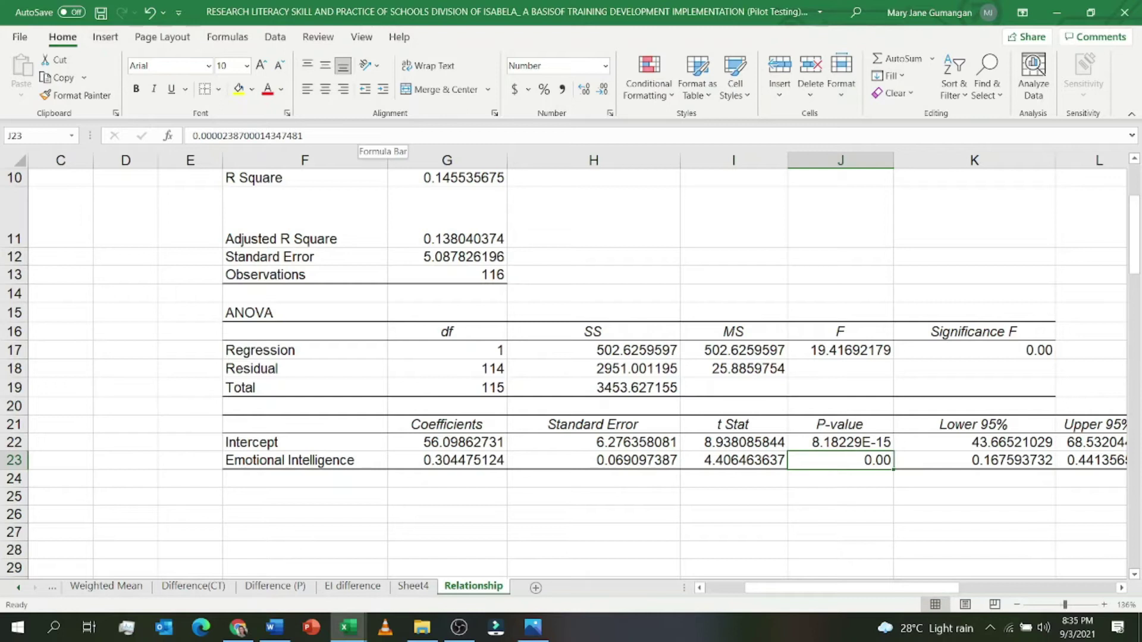
{"action": "left_click", "coordinate": [357, 136]}
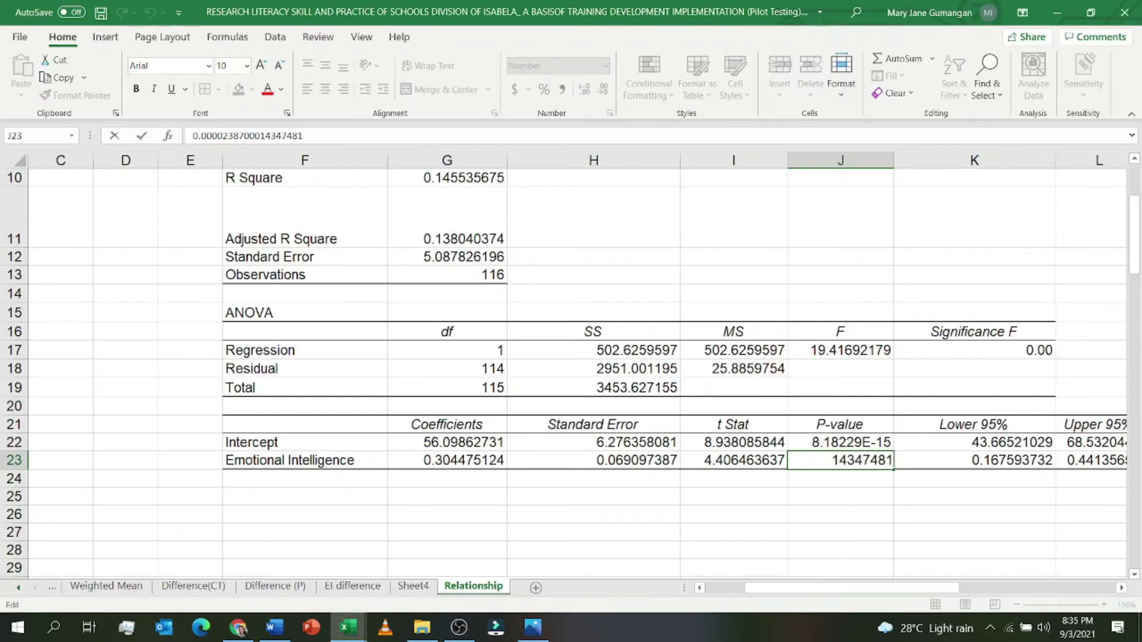
{"action": "key", "text": "Return"}
{"action": "key", "text": "Up"}
{"action": "key", "text": "ctrl+c"}
{"action": "scroll", "coordinate": [570, 357], "scroll_direction": "up", "scroll_amount": 1}
{"action": "scroll", "coordinate": [571, 357], "scroll_direction": "down", "scroll_amount": 1}
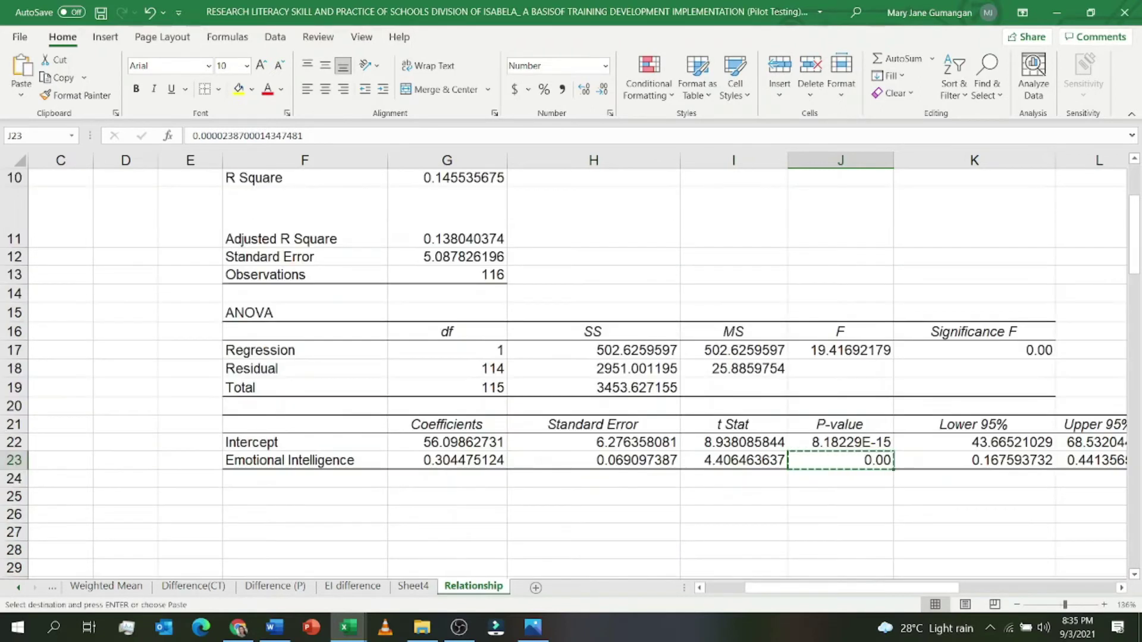
{"action": "scroll", "coordinate": [571, 357], "scroll_direction": "up", "scroll_amount": 3}
{"action": "left_click", "coordinate": [593, 250]}
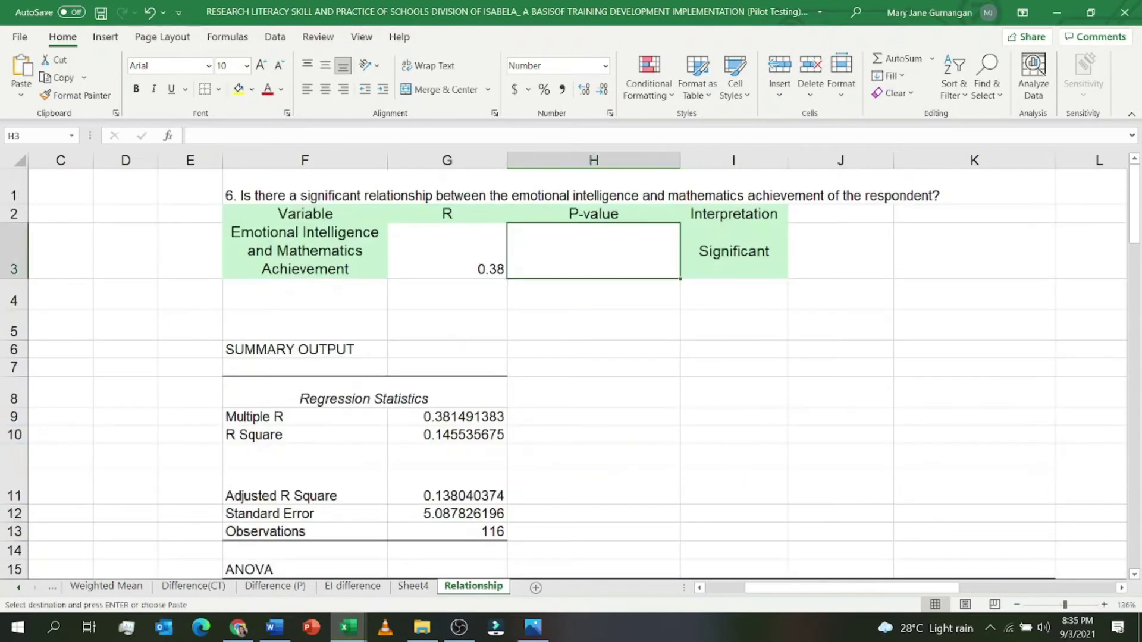
{"action": "key", "text": "ctrl+v"}
{"action": "left_click", "coordinate": [733, 349]}
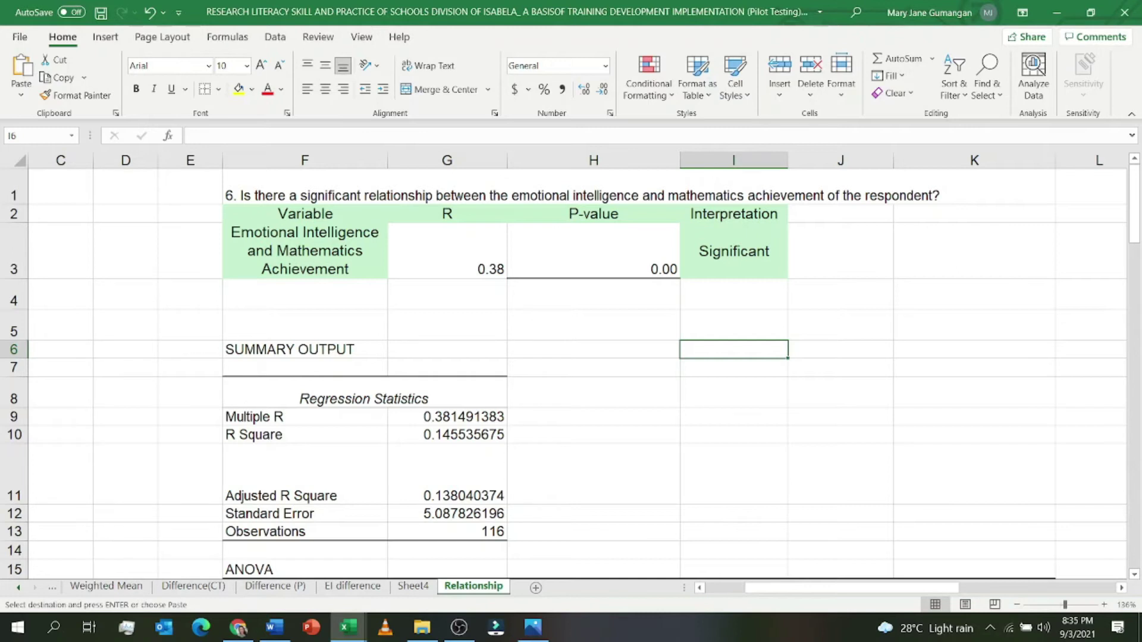
Examine the results table's R value against the Evans (1996) descriptive levels of correlation.
{"action": "scroll", "coordinate": [564, 373], "scroll_direction": "down", "scroll_amount": 1}
{"action": "scroll", "coordinate": [564, 374], "scroll_direction": "up", "scroll_amount": 1}
{"action": "left_click", "coordinate": [593, 250]}
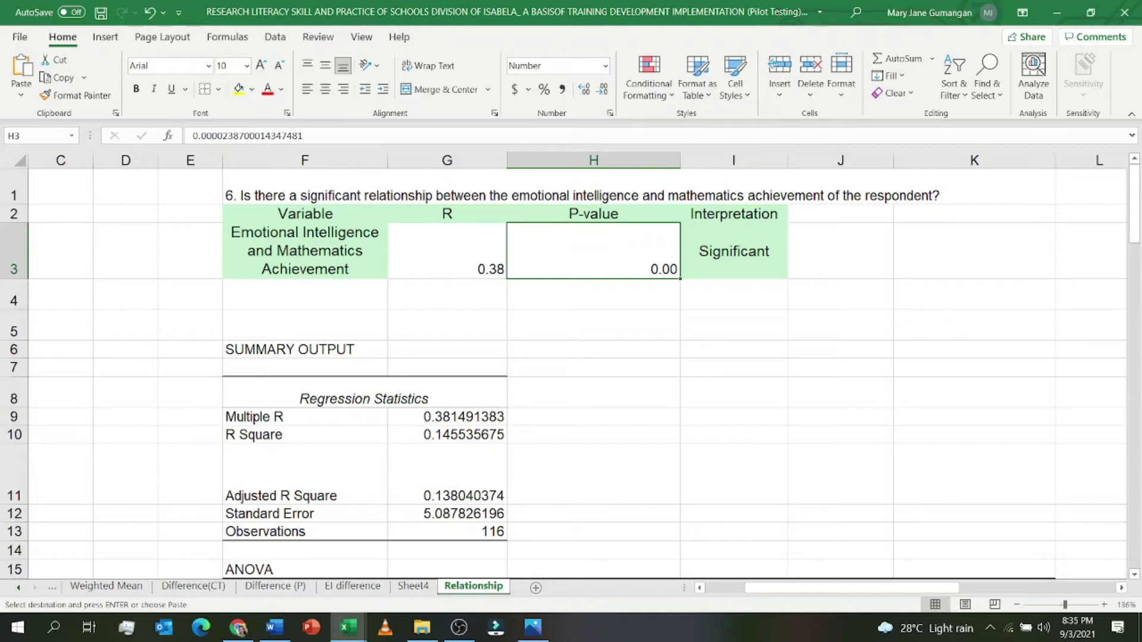
{"action": "left_click", "coordinate": [446, 251]}
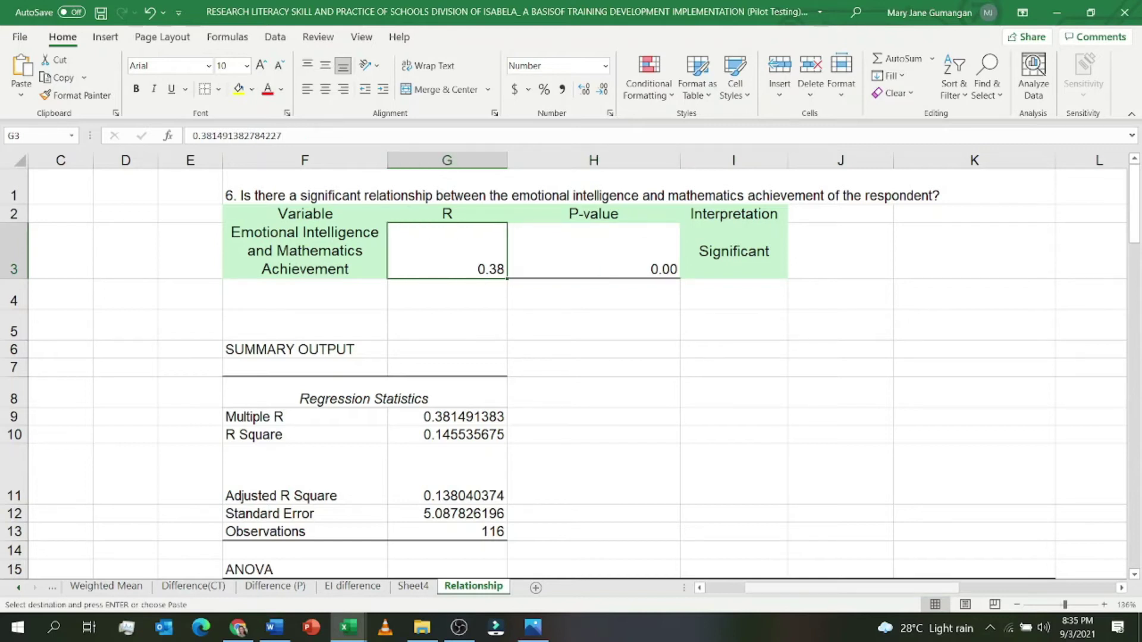
{"action": "left_click_drag", "start_coordinate": [856, 588], "coordinate": [854, 587]}
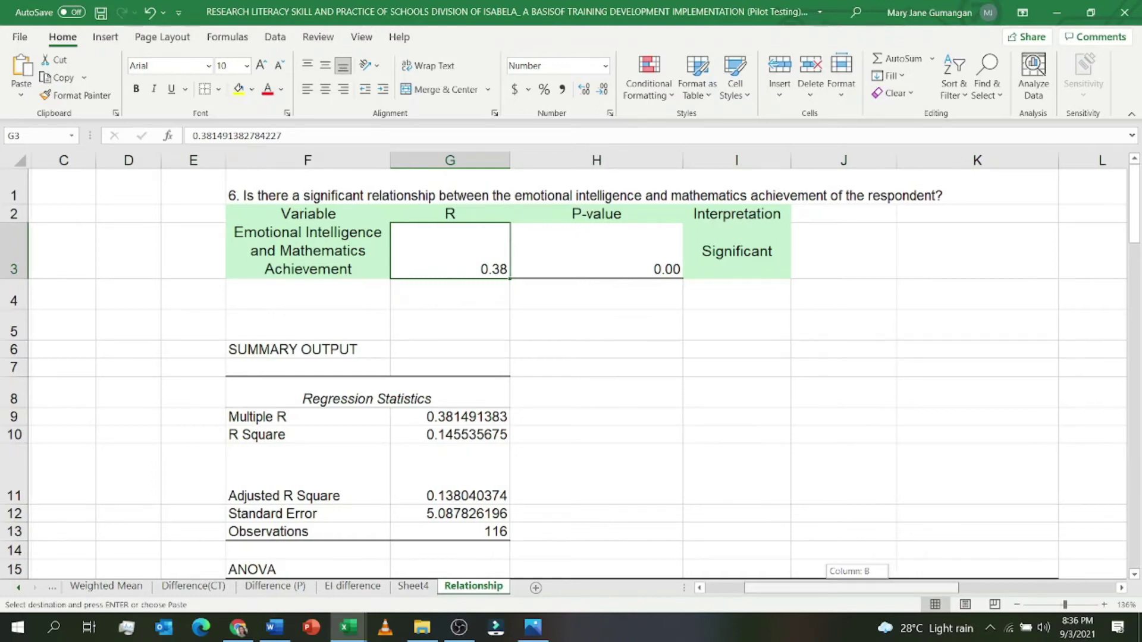
{"action": "left_click_drag", "start_coordinate": [854, 588], "coordinate": [990, 587]}
{"action": "scroll", "coordinate": [570, 369], "scroll_direction": "down", "scroll_amount": 1}
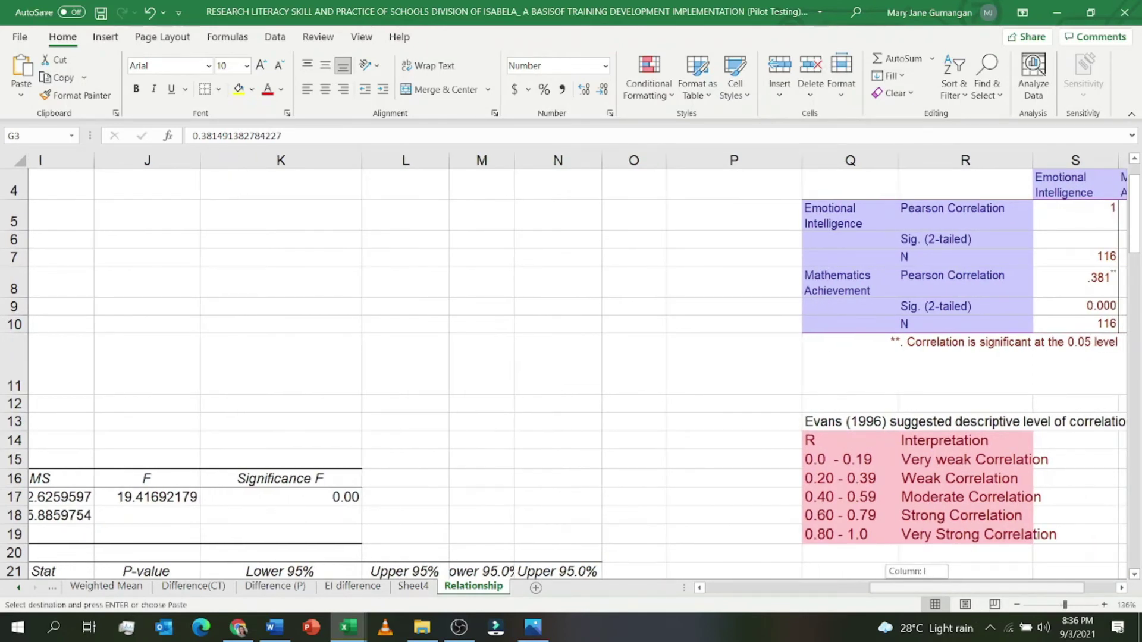
{"action": "left_click_drag", "start_coordinate": [990, 588], "coordinate": [983, 588]}
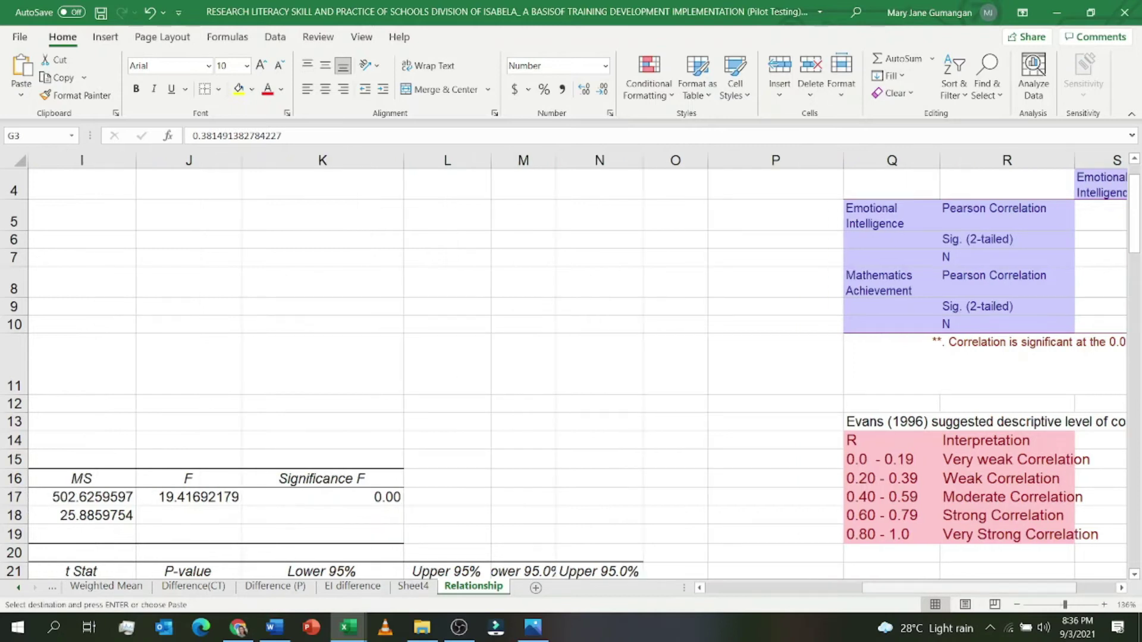
{"action": "scroll", "coordinate": [578, 366], "scroll_direction": "right", "scroll_amount": 2}
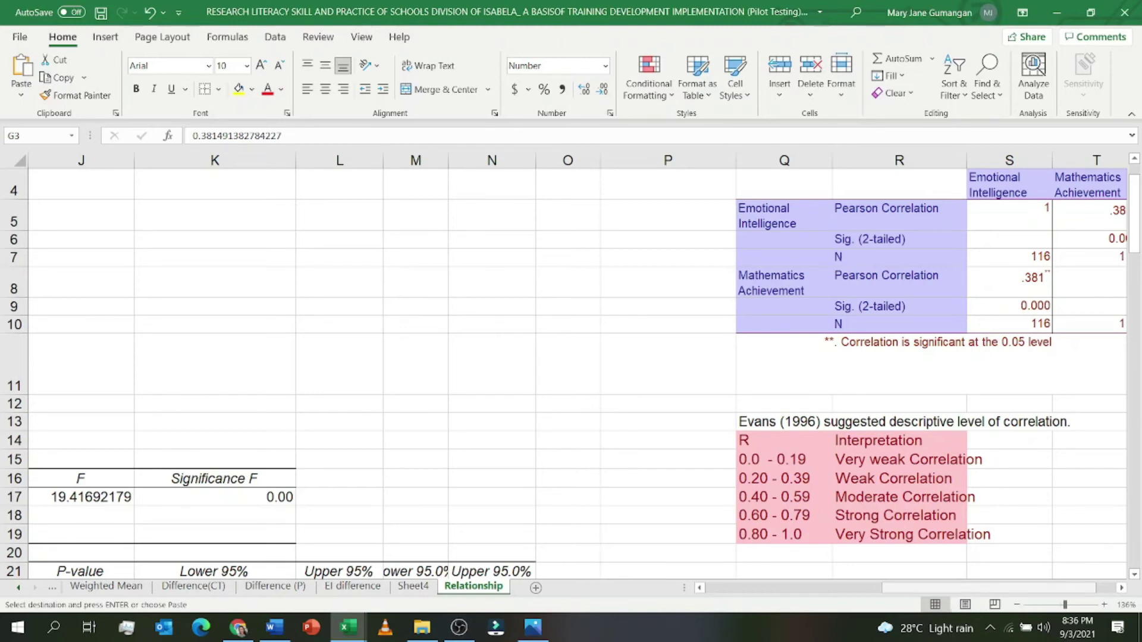
{"action": "left_click_drag", "start_coordinate": [988, 587], "coordinate": [871, 587]}
{"action": "scroll", "coordinate": [571, 369], "scroll_direction": "up", "scroll_amount": 1}
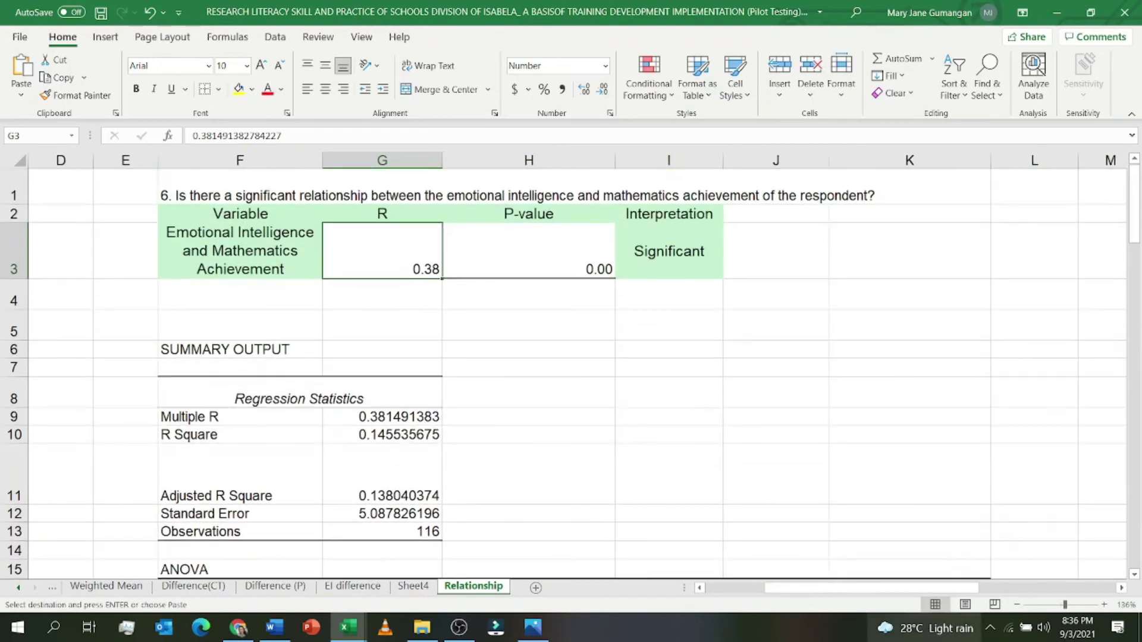
{"action": "scroll", "coordinate": [578, 366], "scroll_direction": "right", "scroll_amount": 3}
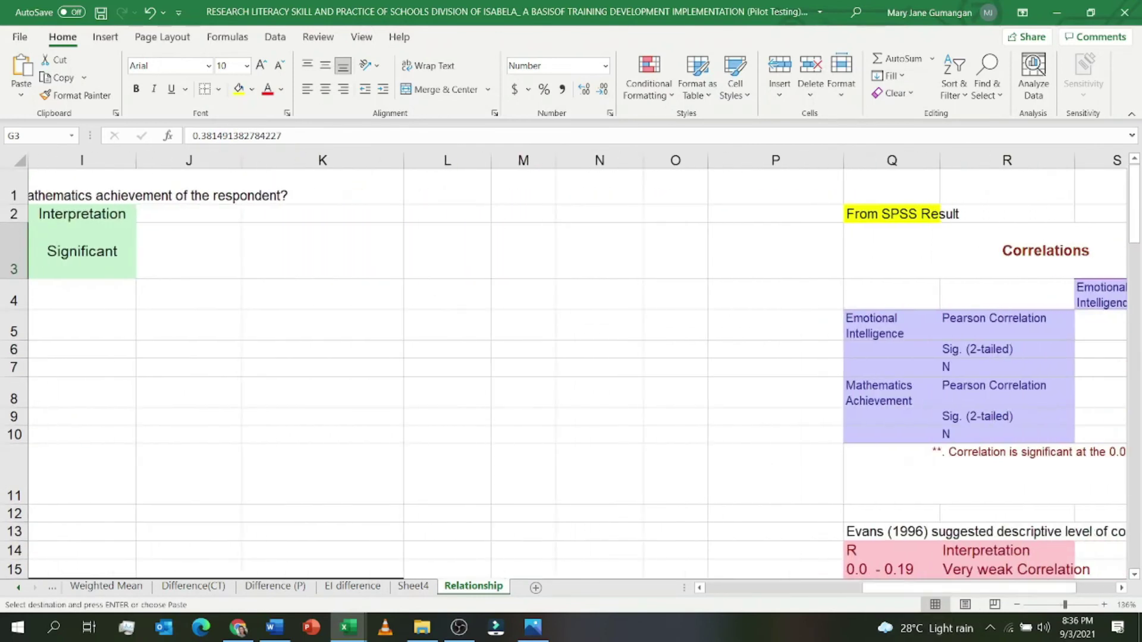
{"action": "scroll", "coordinate": [578, 368], "scroll_direction": "down", "scroll_amount": 1}
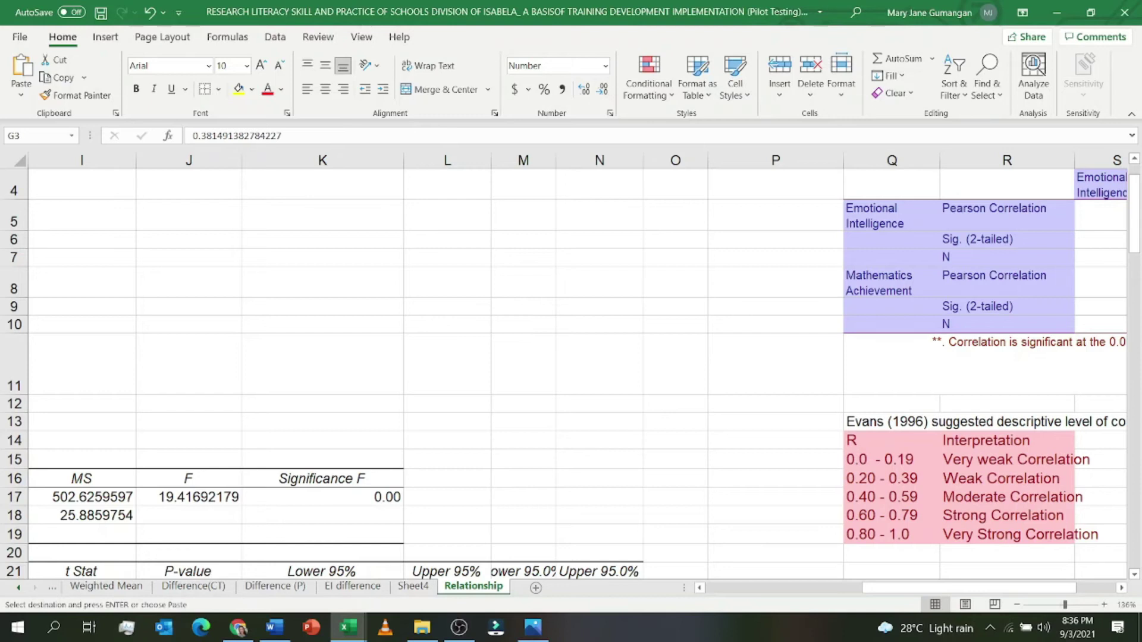
{"action": "scroll", "coordinate": [578, 369], "scroll_direction": "left", "scroll_amount": 3}
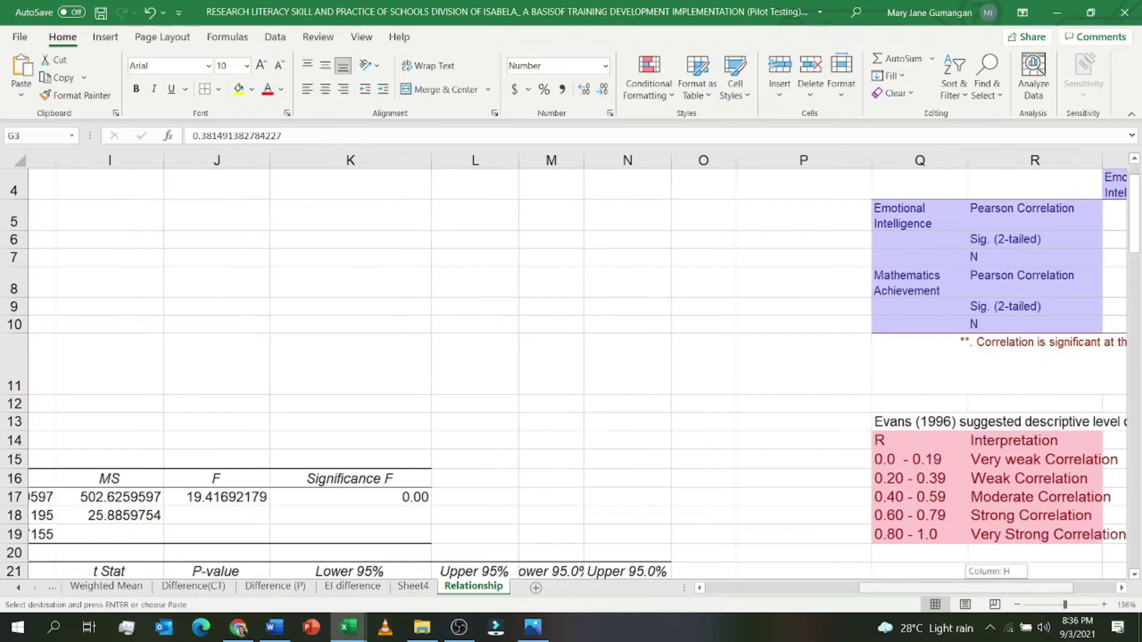
{"action": "scroll", "coordinate": [578, 368], "scroll_direction": "up", "scroll_amount": 1}
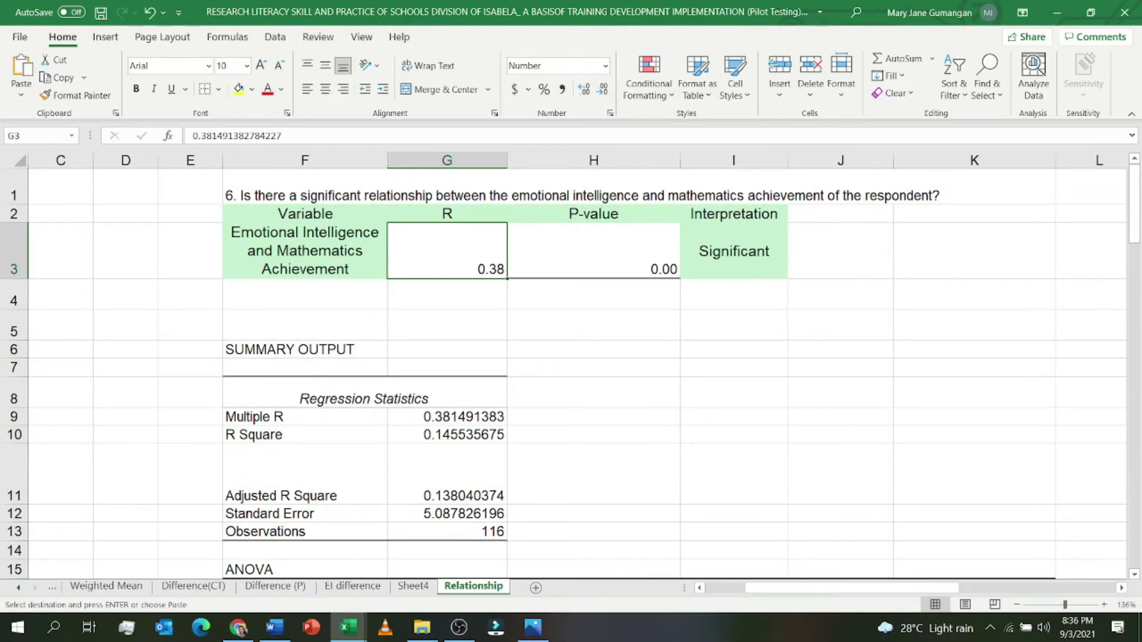
Compare the regression's P-value and Multiple R with the Sig. (2-tailed) and Pearson Correlation entries in the SPSS Correlations table.
{"action": "left_click", "coordinate": [593, 250]}
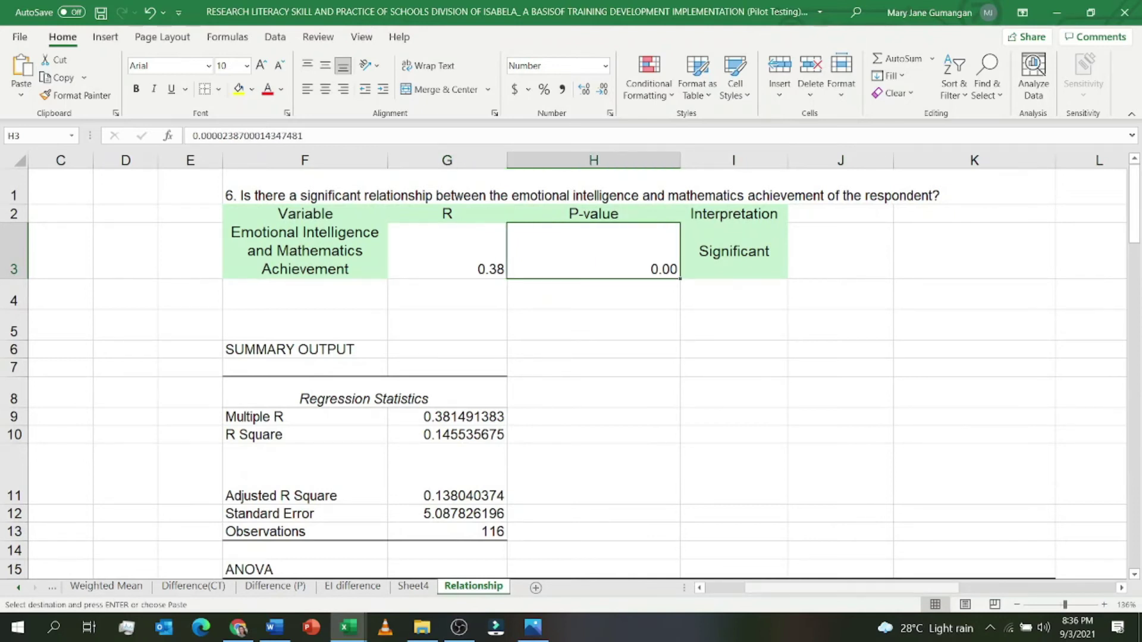
{"action": "left_click_drag", "start_coordinate": [852, 588], "coordinate": [929, 587]}
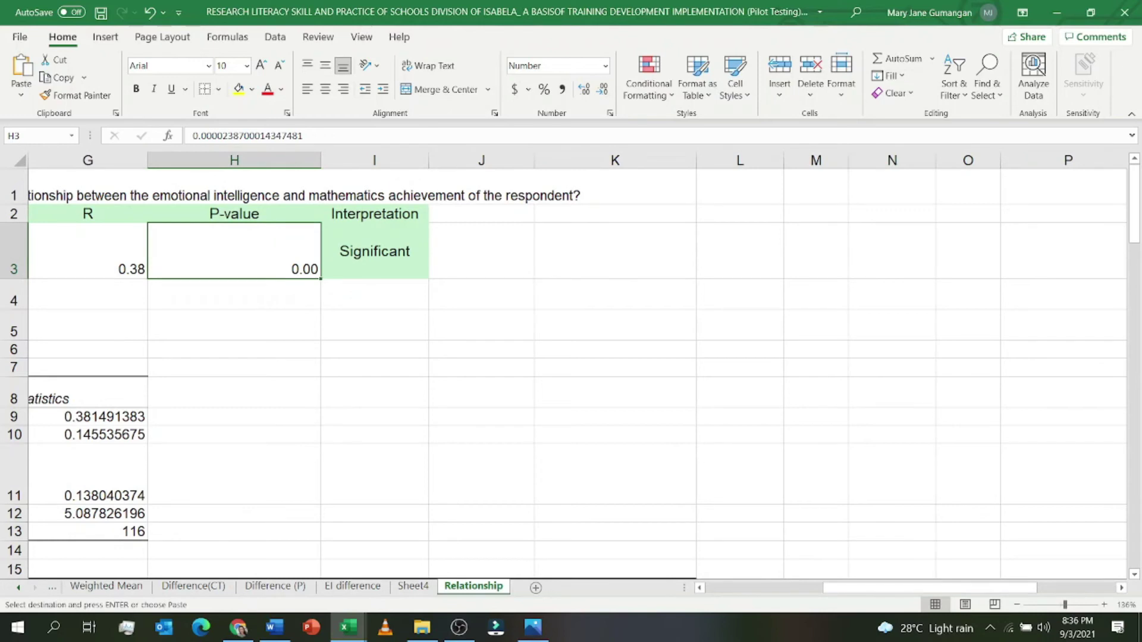
{"action": "scroll", "coordinate": [571, 375], "scroll_direction": "down", "scroll_amount": 1}
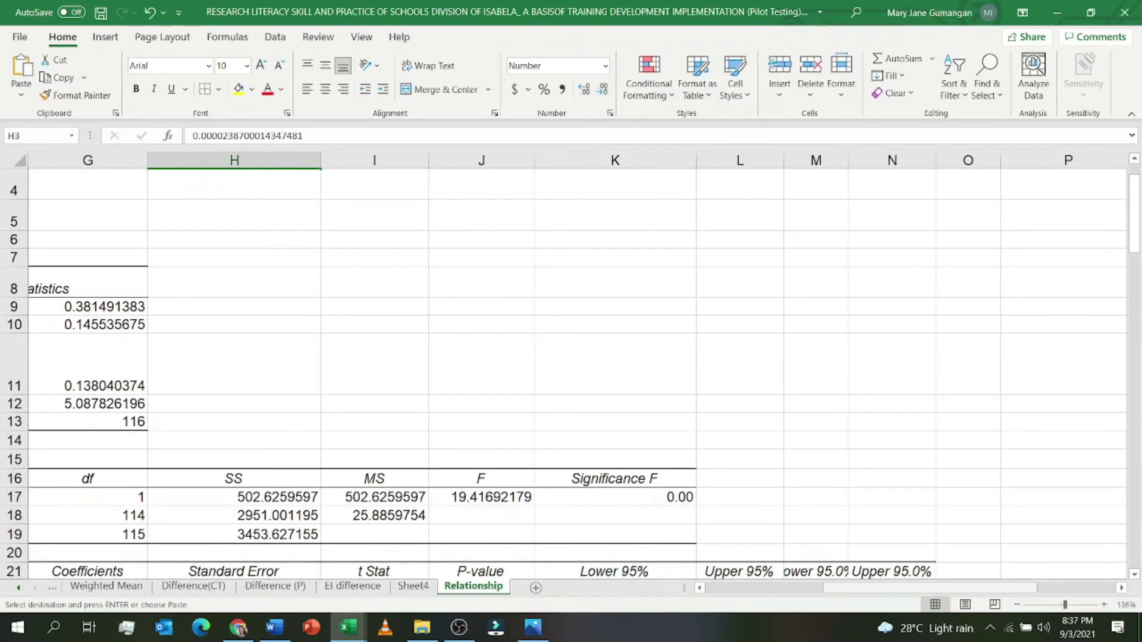
{"action": "scroll", "coordinate": [571, 375], "scroll_direction": "up", "scroll_amount": 1}
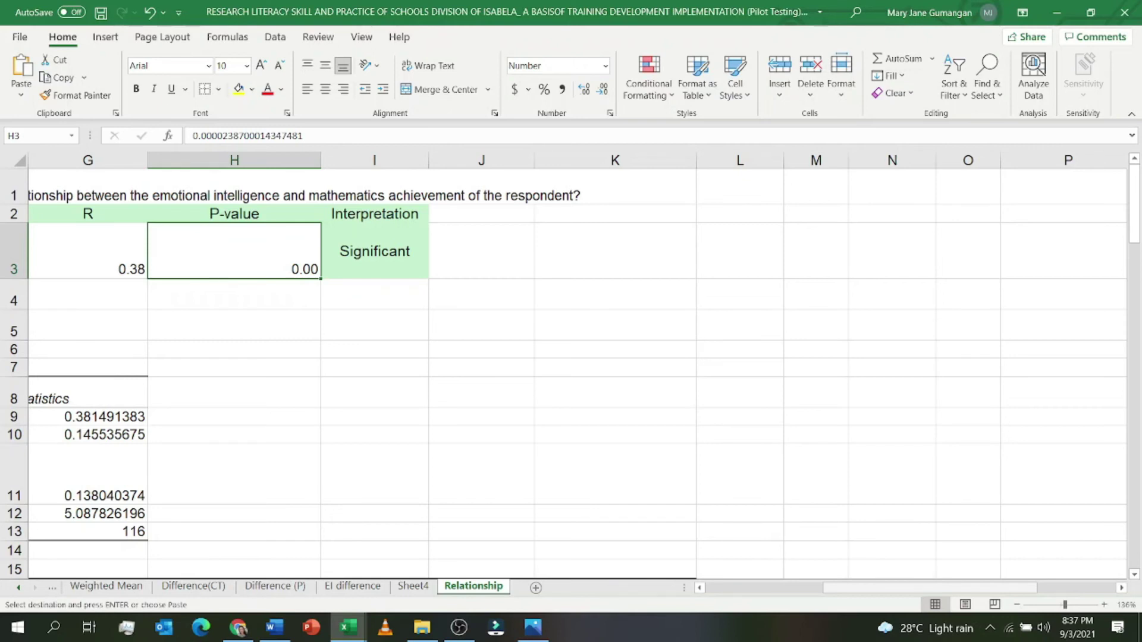
{"action": "left_click_drag", "start_coordinate": [871, 588], "coordinate": [791, 587]}
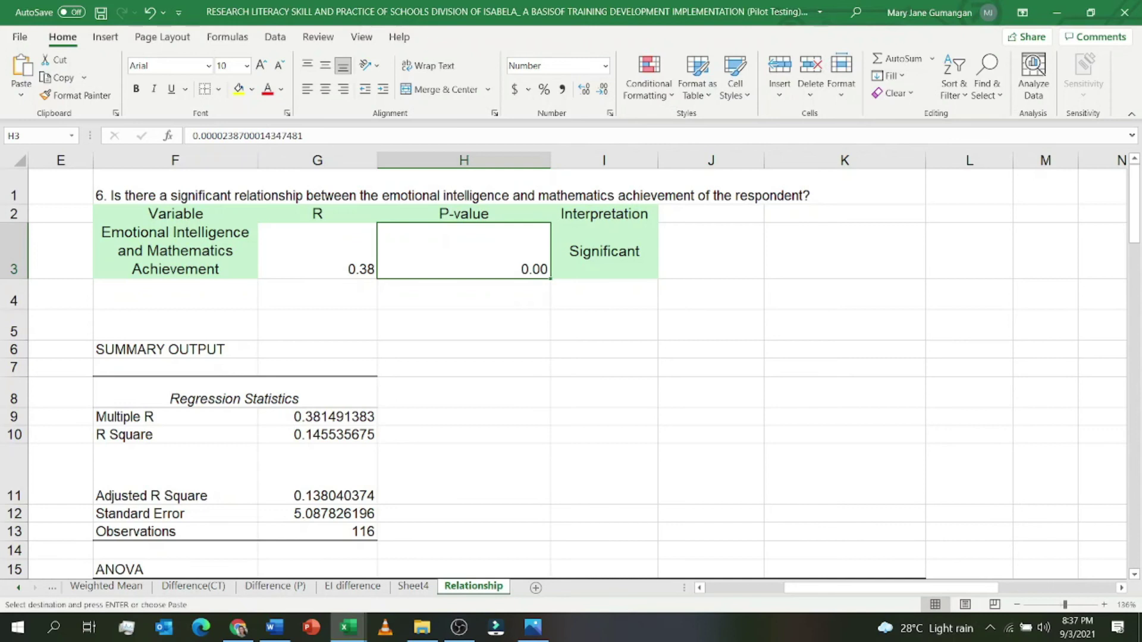
{"action": "mouse_move", "coordinate": [890, 588]}
{"action": "left_mouse_down"}
{"action": "mouse_move", "coordinate": [1008, 588]}
{"action": "mouse_move", "coordinate": [919, 587]}
{"action": "left_mouse_up"}
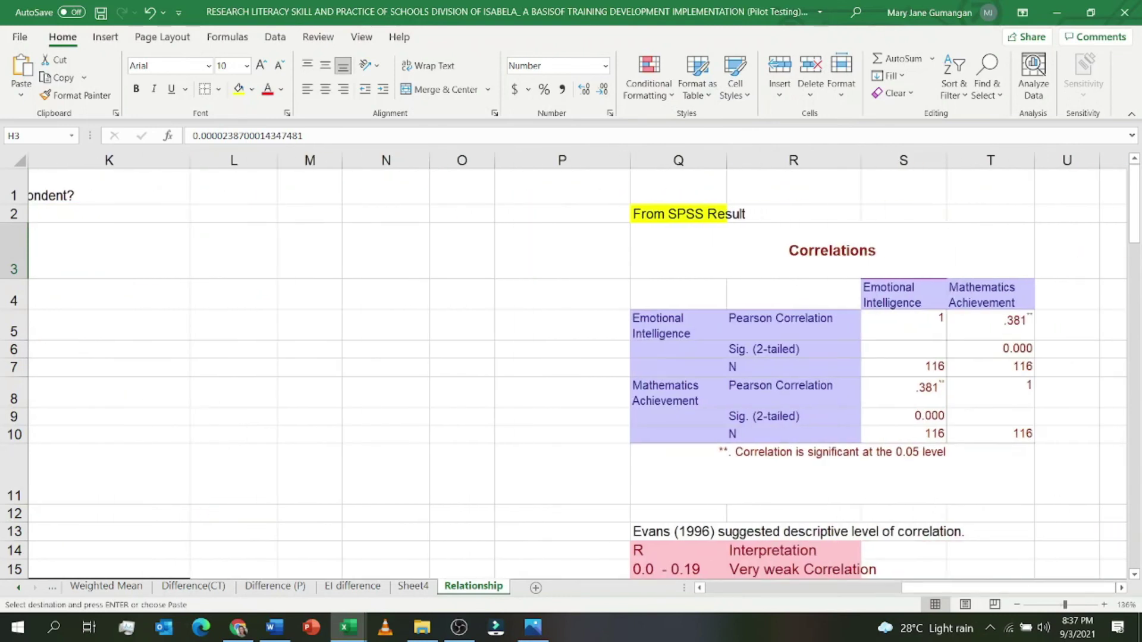
{"action": "left_click_drag", "start_coordinate": [1064, 605], "coordinate": [1060, 605]}
{"action": "scroll", "coordinate": [568, 366], "scroll_direction": "left", "scroll_amount": 2}
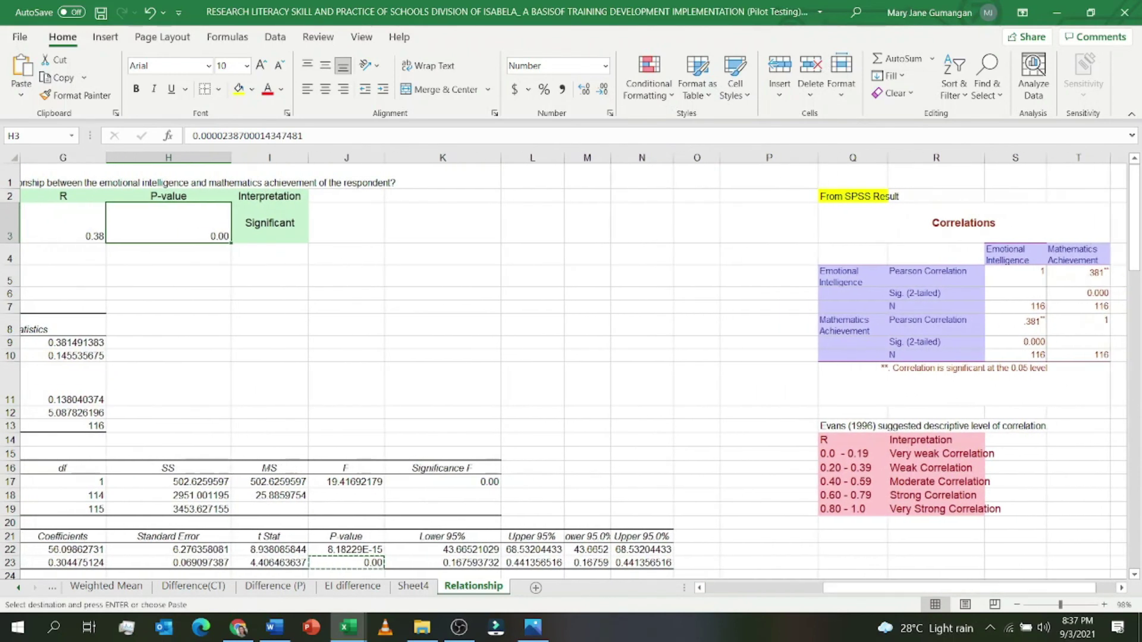
{"action": "left_click_drag", "start_coordinate": [936, 588], "coordinate": [922, 587]}
{"action": "left_click", "coordinate": [1014, 324]}
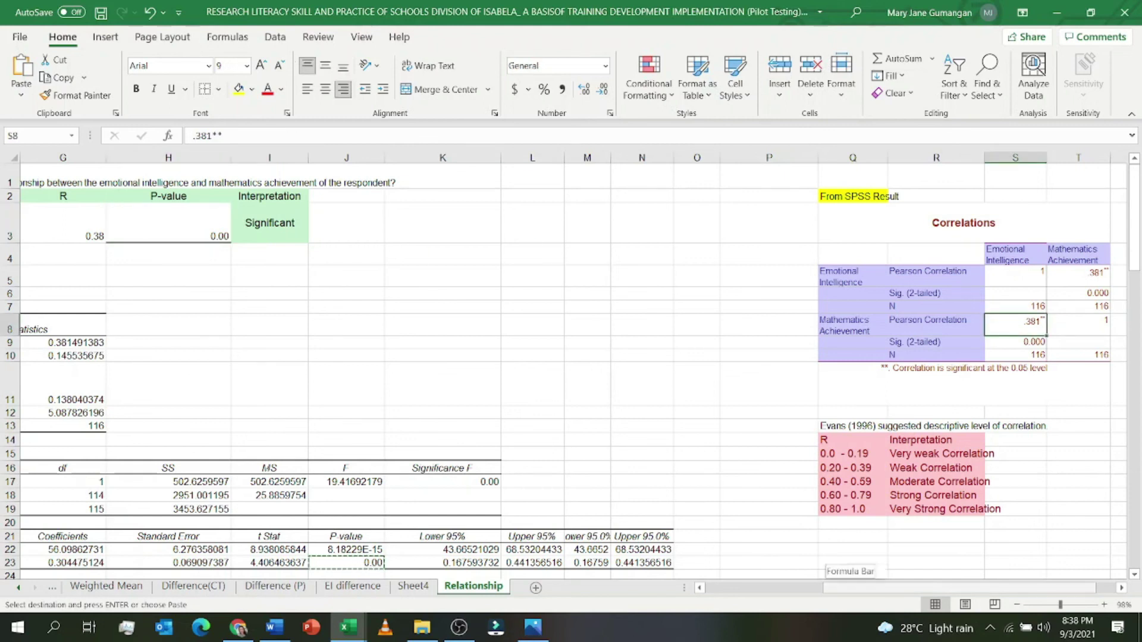
{"action": "scroll", "coordinate": [568, 366], "scroll_direction": "right", "scroll_amount": 2}
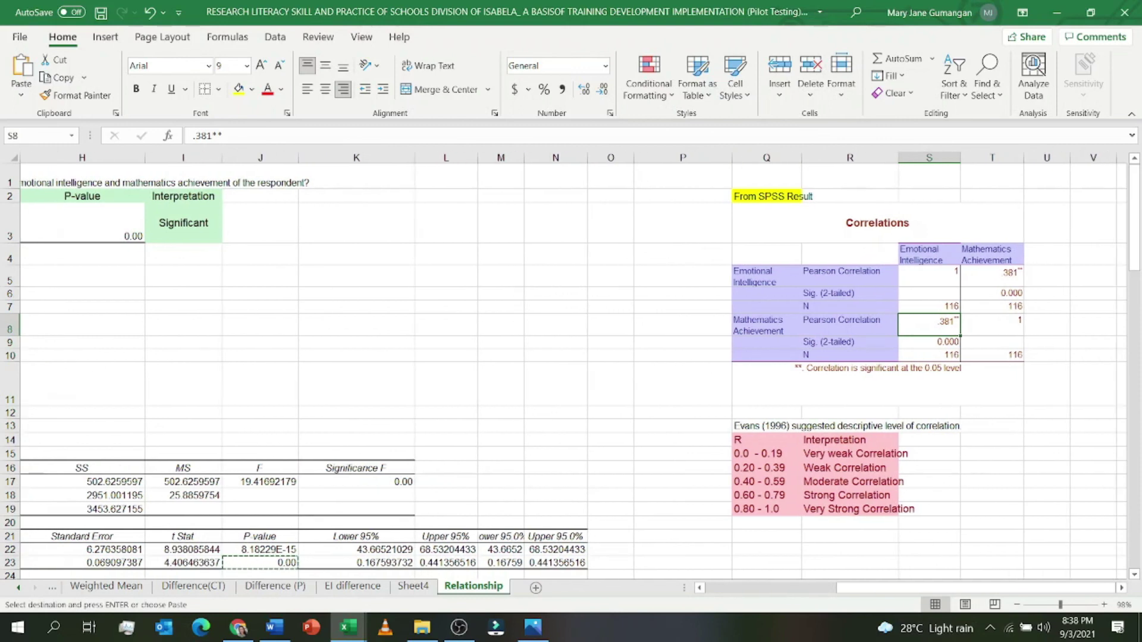
{"action": "left_click", "coordinate": [849, 293]}
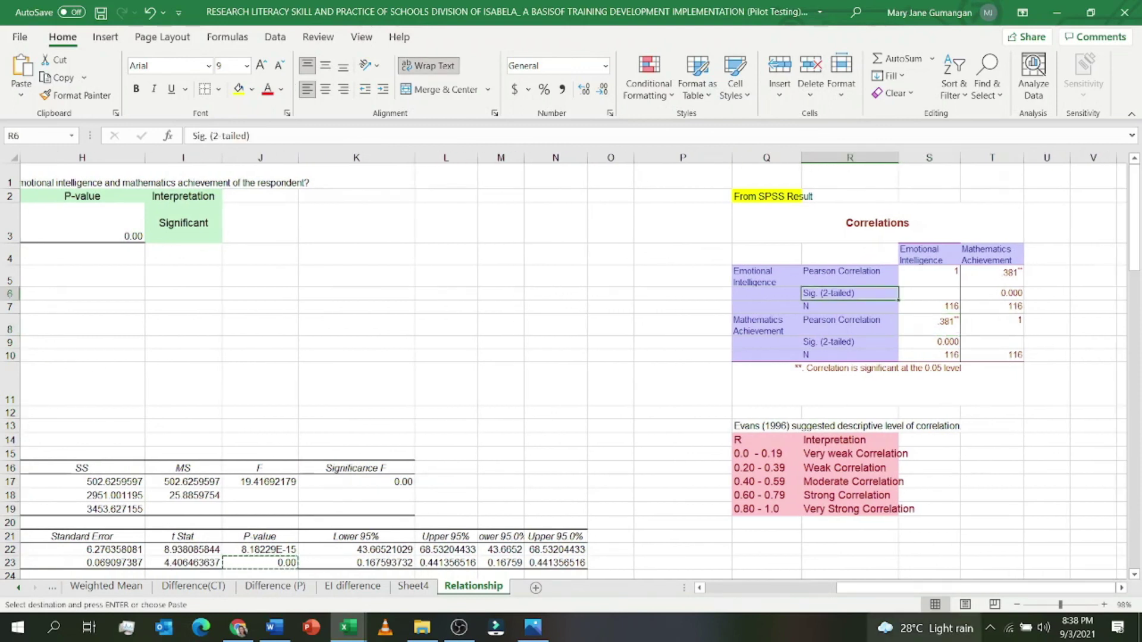
{"action": "left_click_drag", "start_coordinate": [1033, 588], "coordinate": [962, 587]}
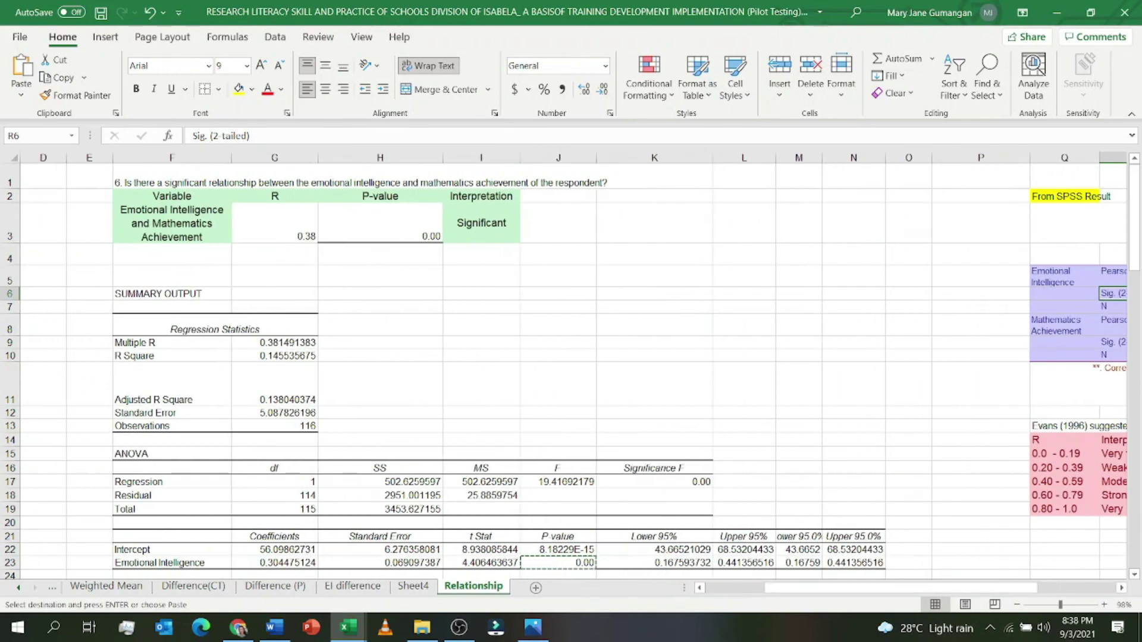
{"action": "left_click", "coordinate": [380, 223]}
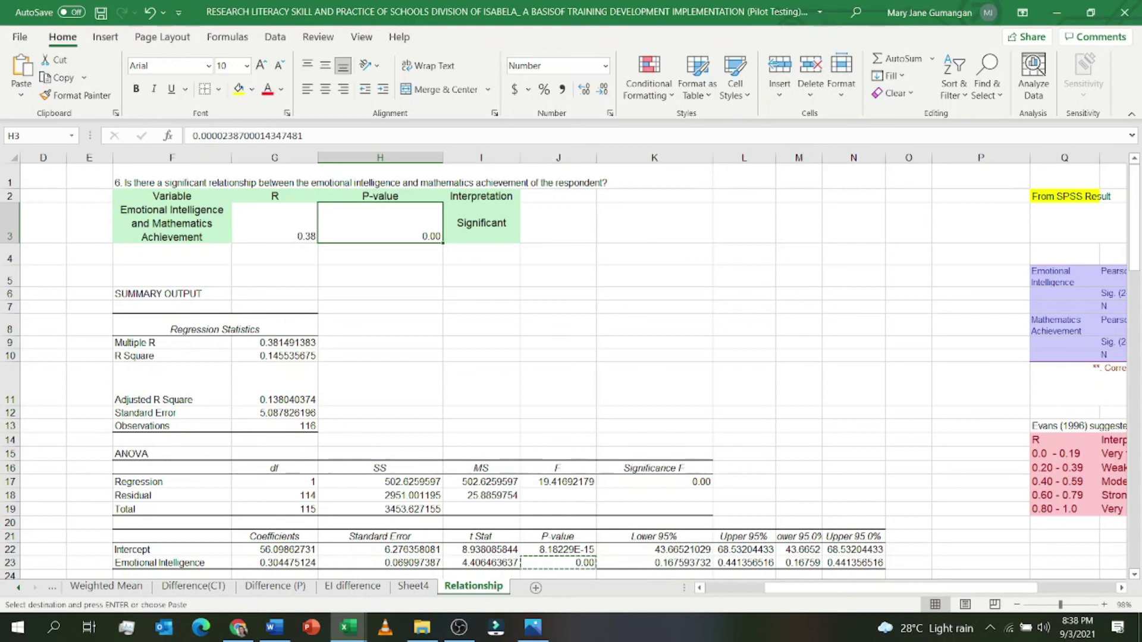
{"action": "left_click", "coordinate": [274, 343]}
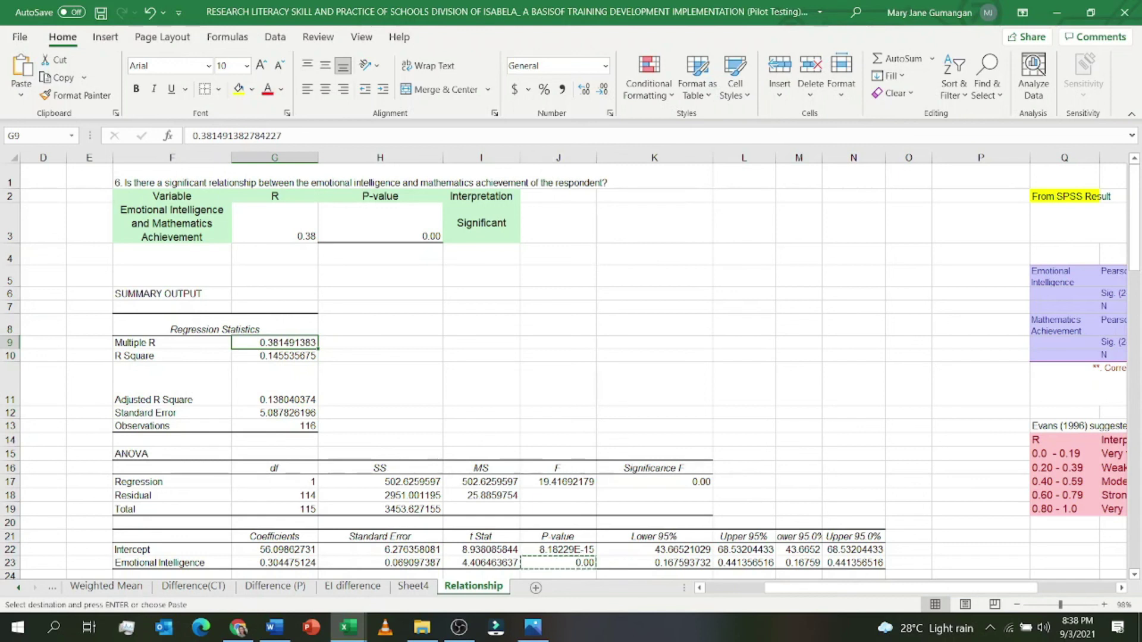
{"action": "scroll", "coordinate": [620, 366], "scroll_direction": "left", "scroll_amount": 1}
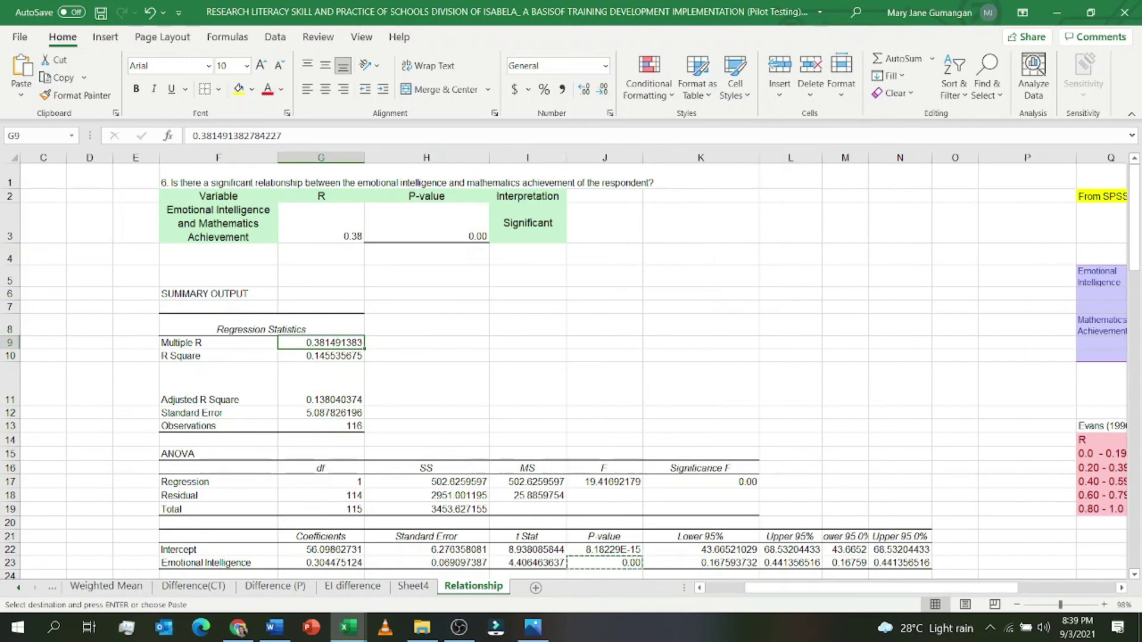